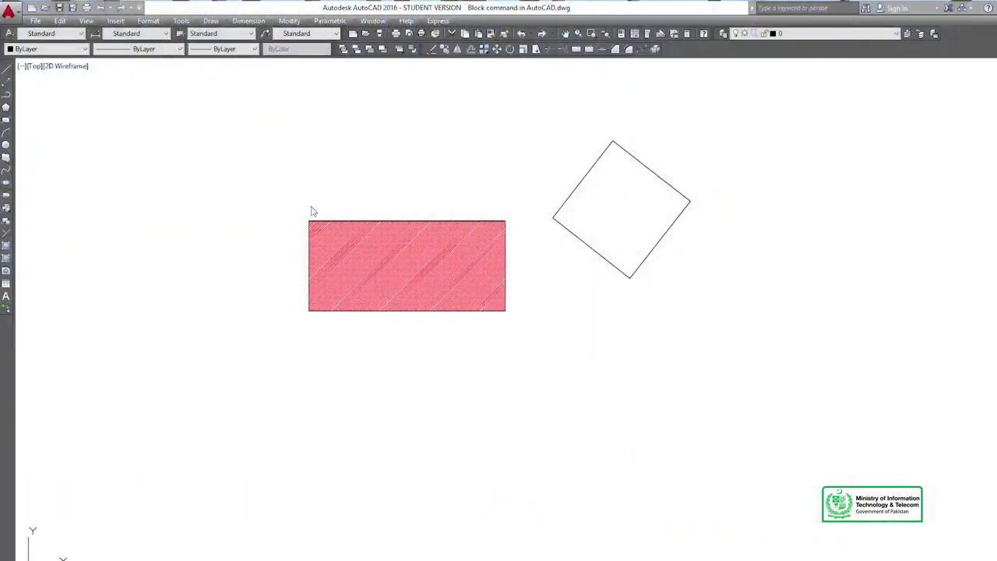
Step: Reposition the view and start a gradient fill from the Draw menu
scroll(408, 263, "up", 2)
scroll(409, 262, "down", 2)
middle_click_drag(421, 249, 313, 254)
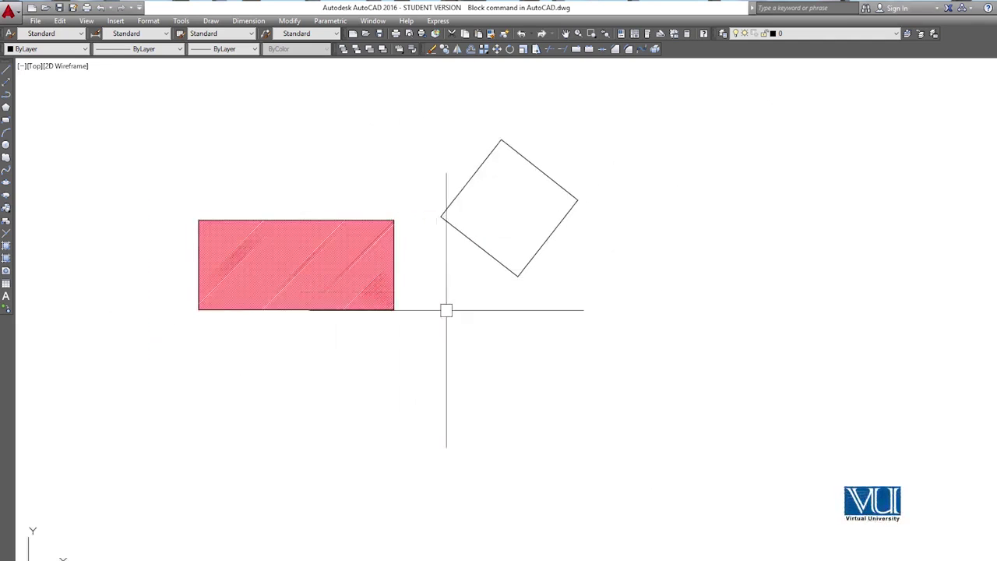
scroll(352, 258, "up", 2)
scroll(352, 258, "up", 2)
scroll(351, 257, "down", 2)
scroll(369, 229, "down", 4)
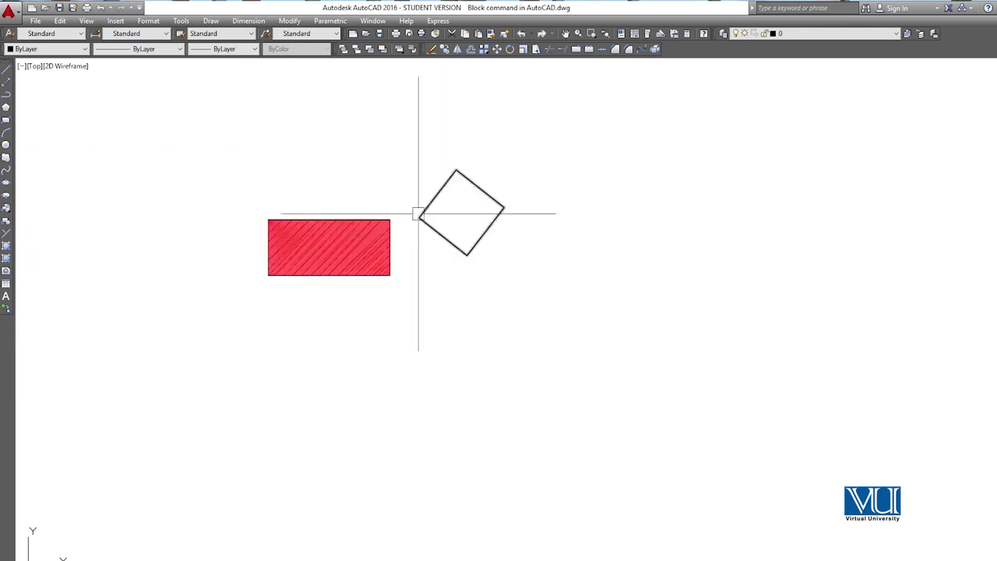
scroll(380, 243, "up", 2)
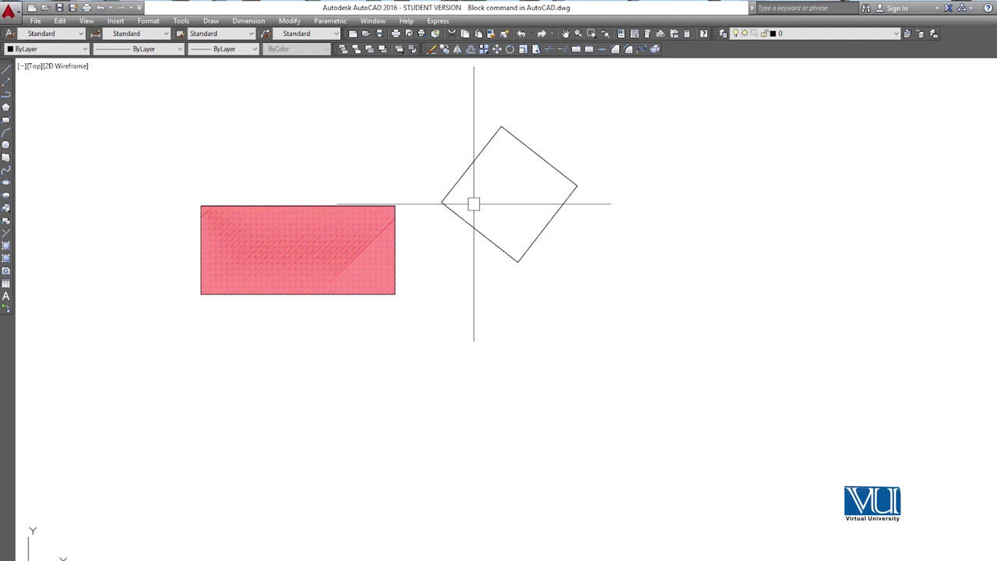
middle_click_drag(473, 204, 526, 247)
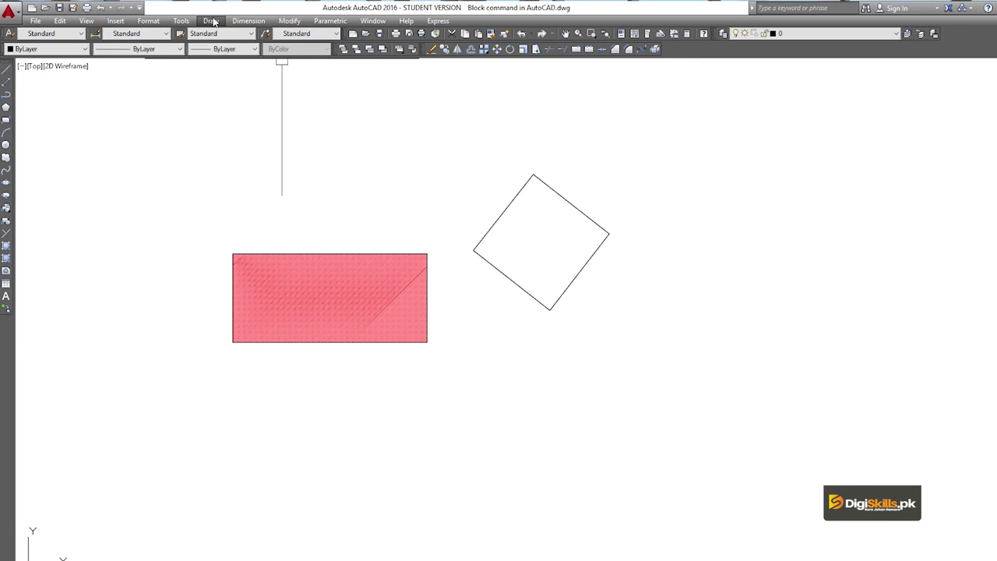
left_click(213, 22)
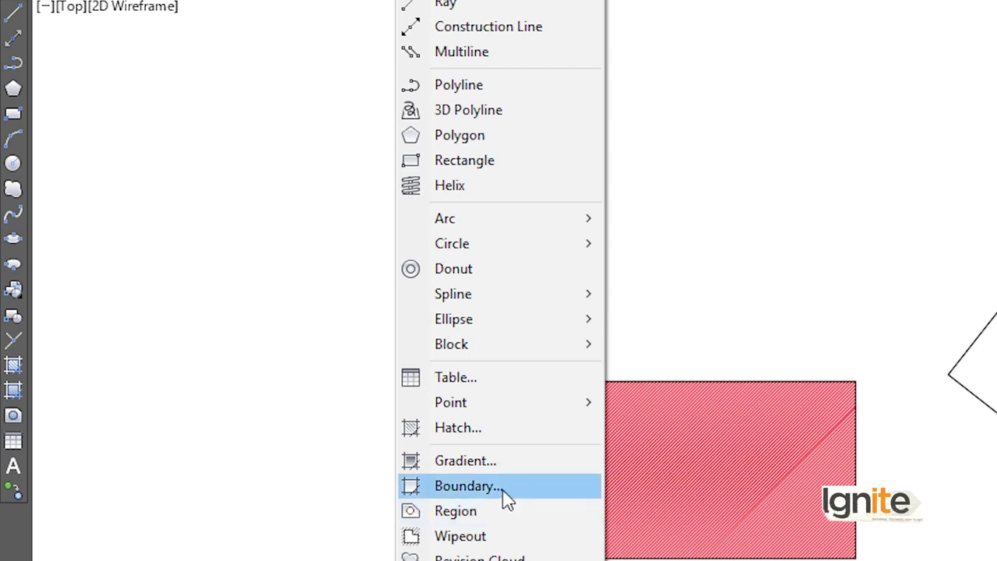
left_click(497, 464)
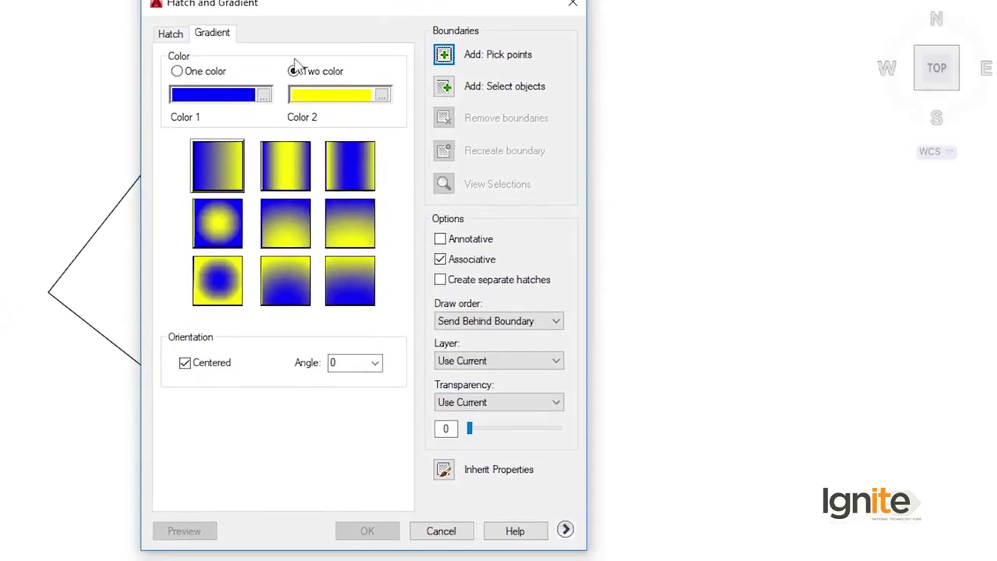
left_click(171, 45)
left_click(212, 51)
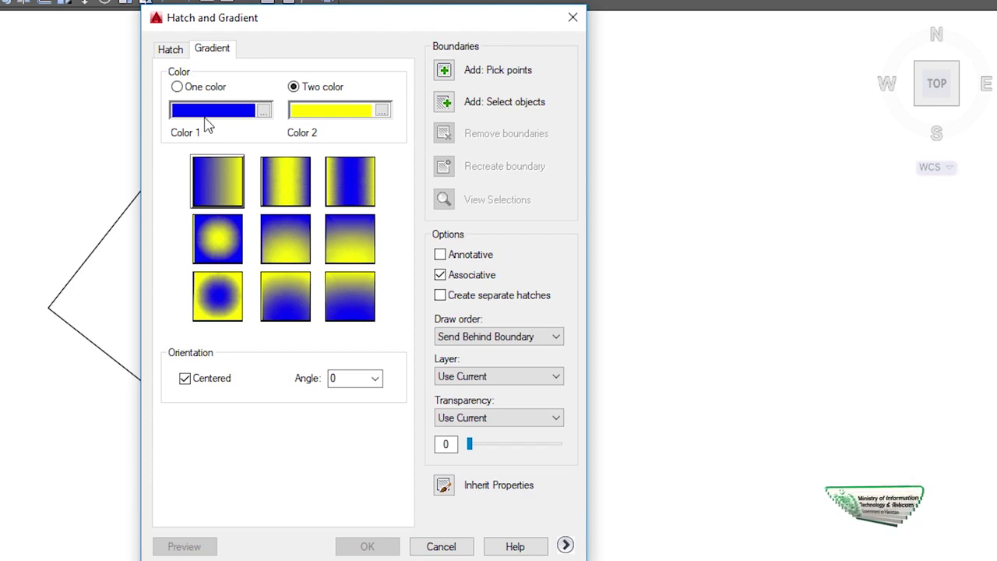
Step: Set a one-colour gradient in dark red (colour 12) and begin picking the fill area
left_click(218, 92)
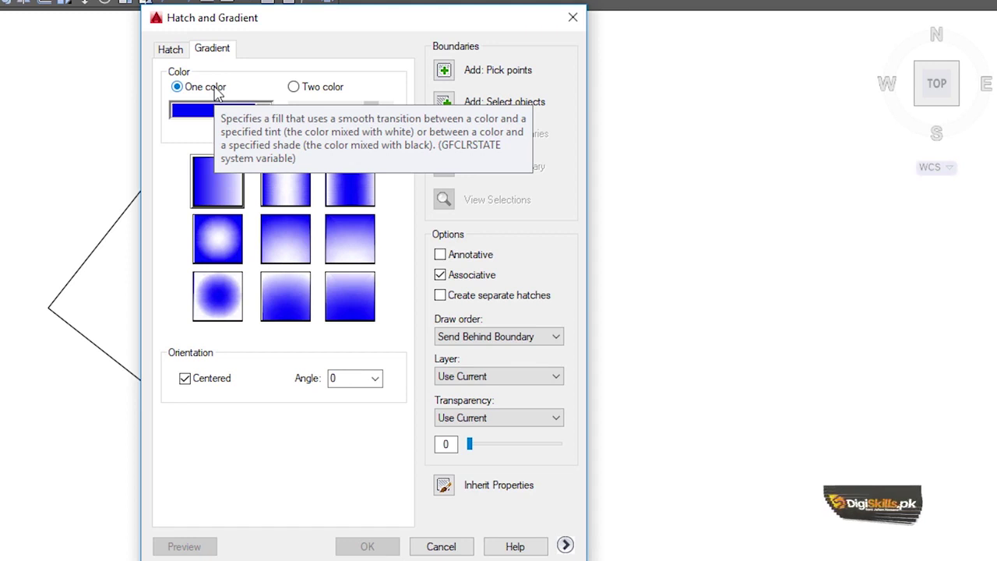
left_click(264, 111)
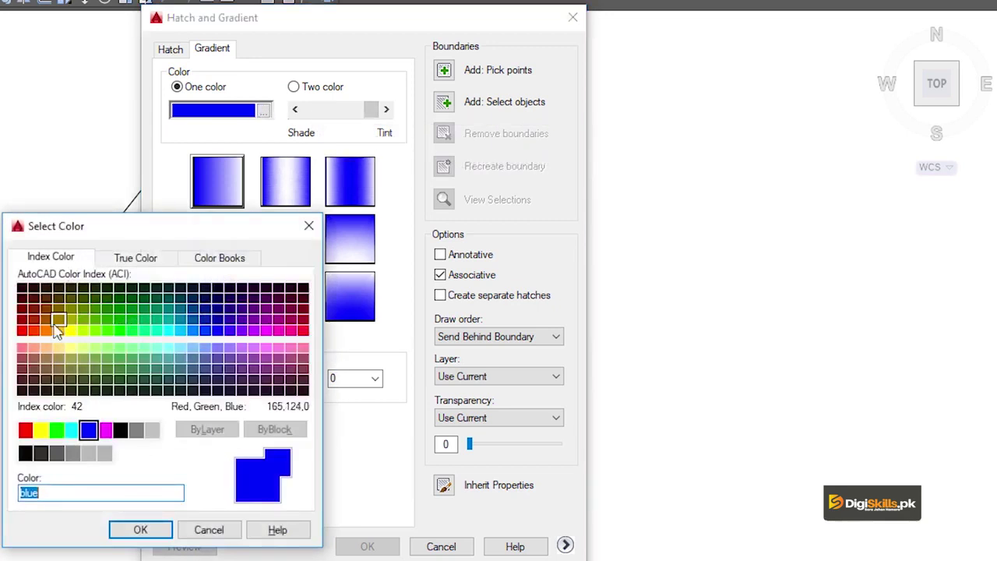
left_click(34, 319)
left_click(22, 320)
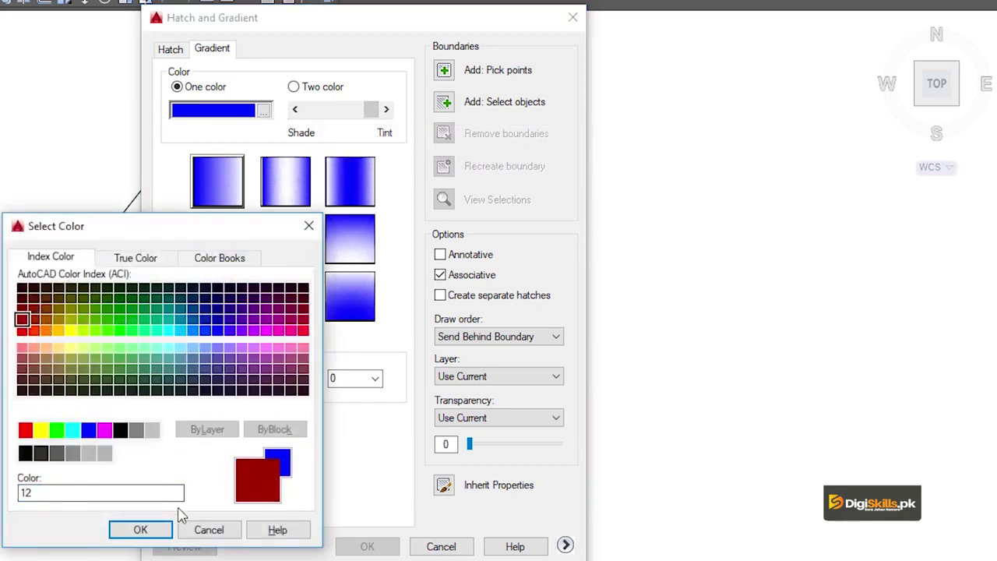
left_click(169, 530)
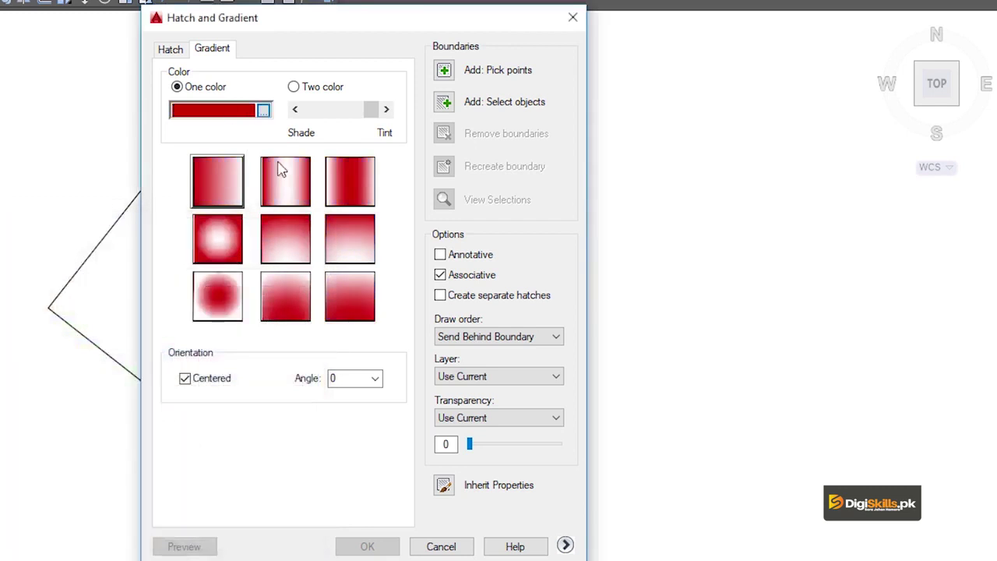
left_click(310, 87)
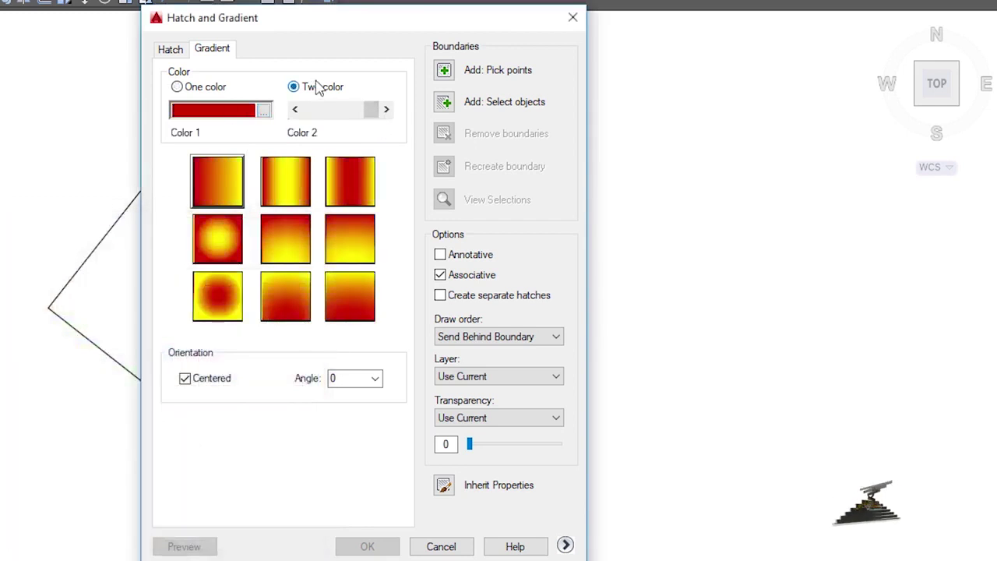
left_click(207, 87)
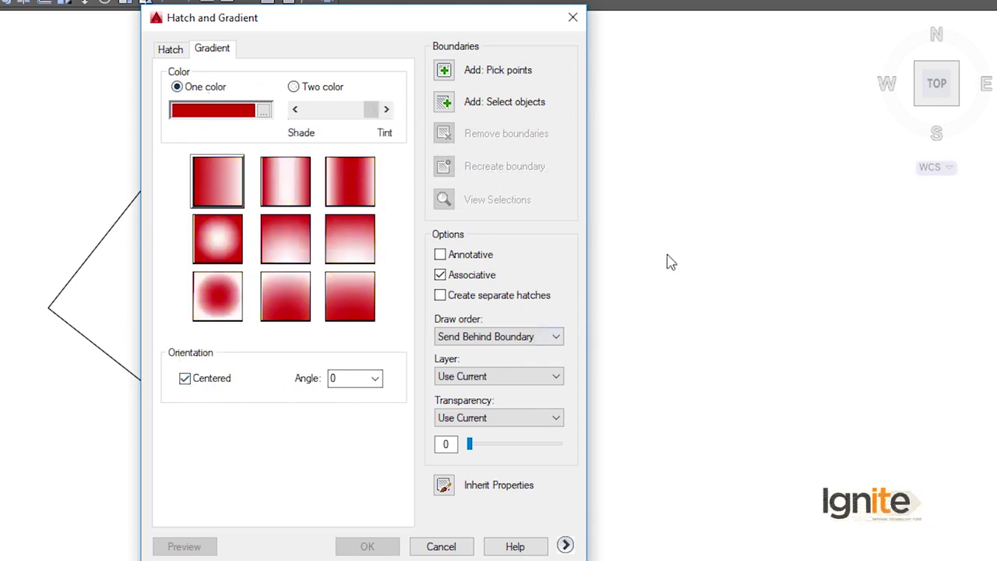
left_click(443, 70)
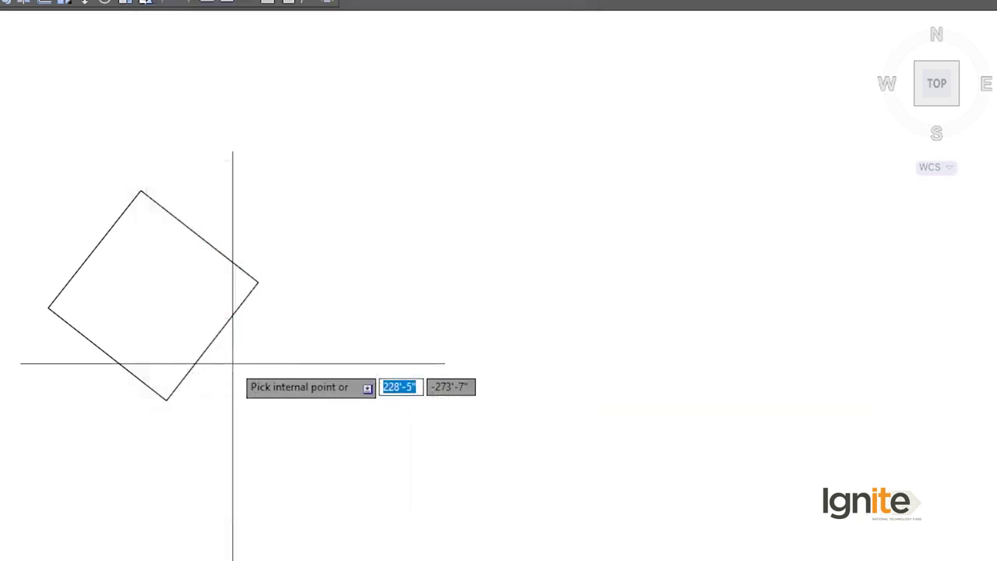
Step: Apply the dark red gradient inside the rotated square
left_click(144, 299)
key("Return")
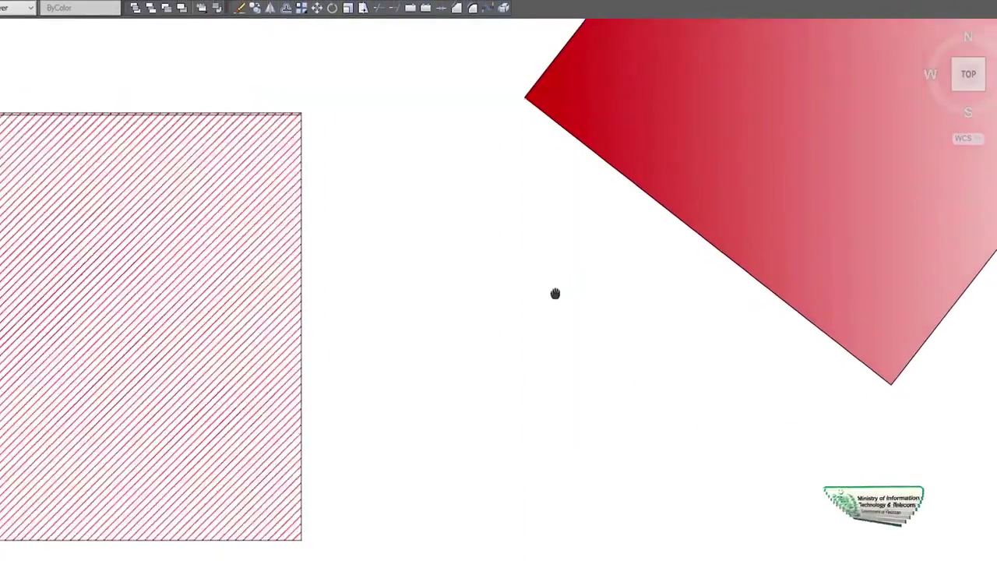
middle_click_drag(555, 293, 500, 332)
scroll(39, 323, "up", 2)
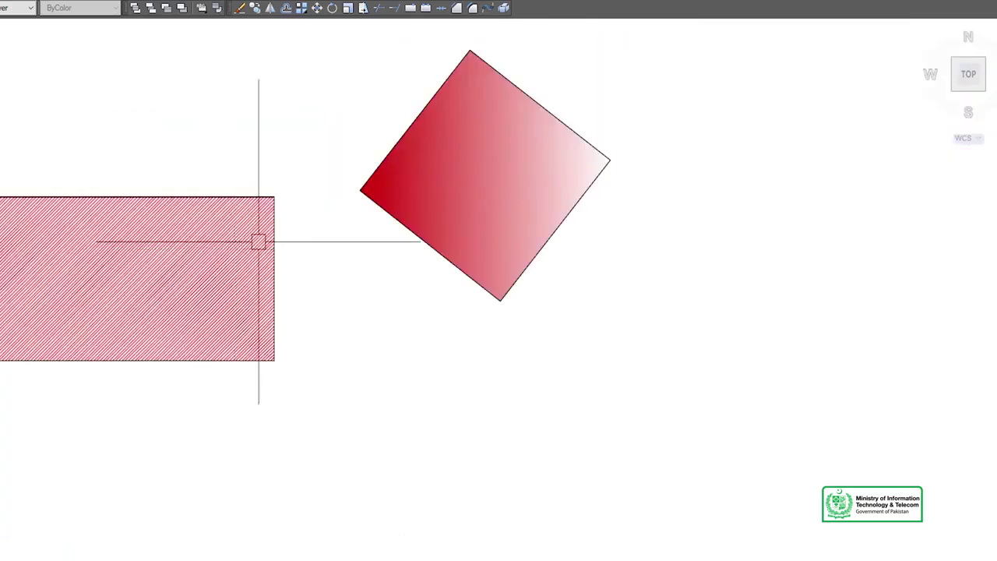
scroll(450, 216, "up", 5)
middle_click_drag(278, 205, 140, 270)
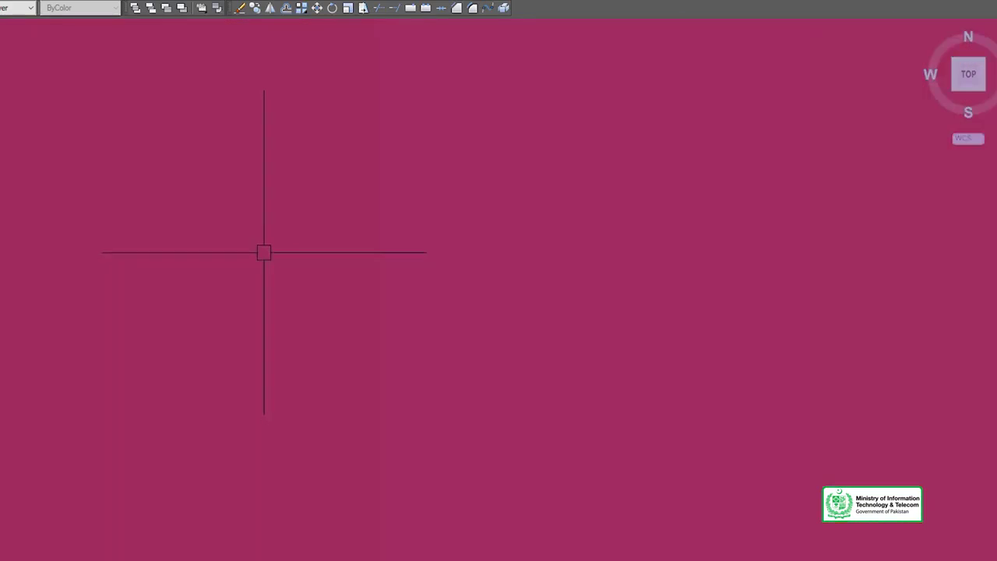
scroll(263, 250, "down", 4)
scroll(263, 245, "down", 1)
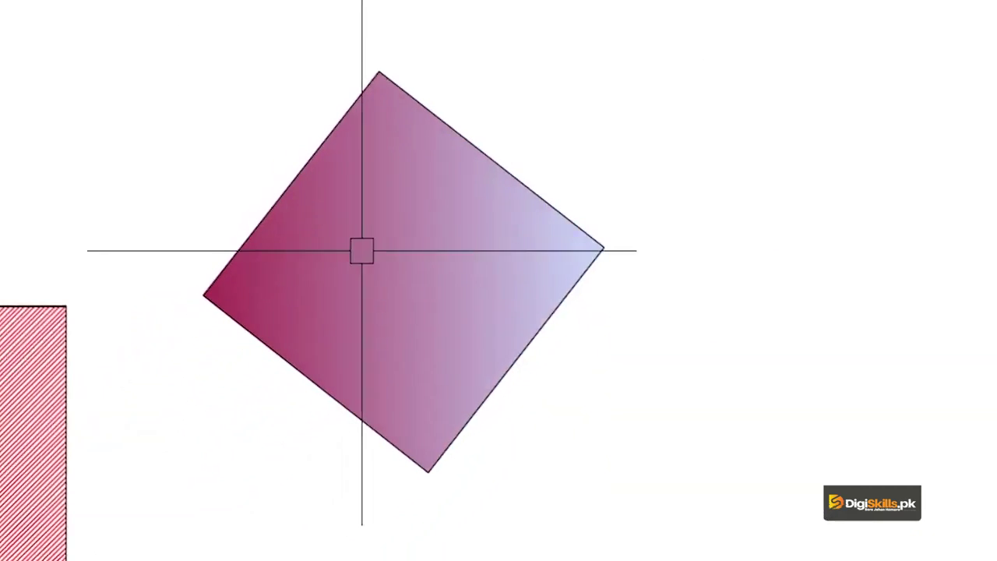
Step: Select the square's gradient fill and open it in Hatch Edit
left_click(363, 291)
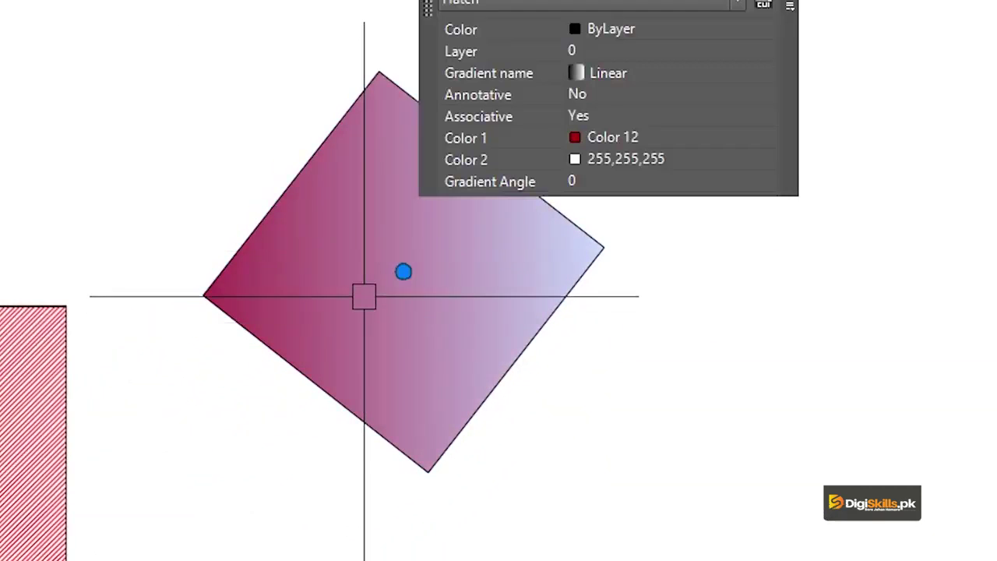
type("HE")
key("Return")
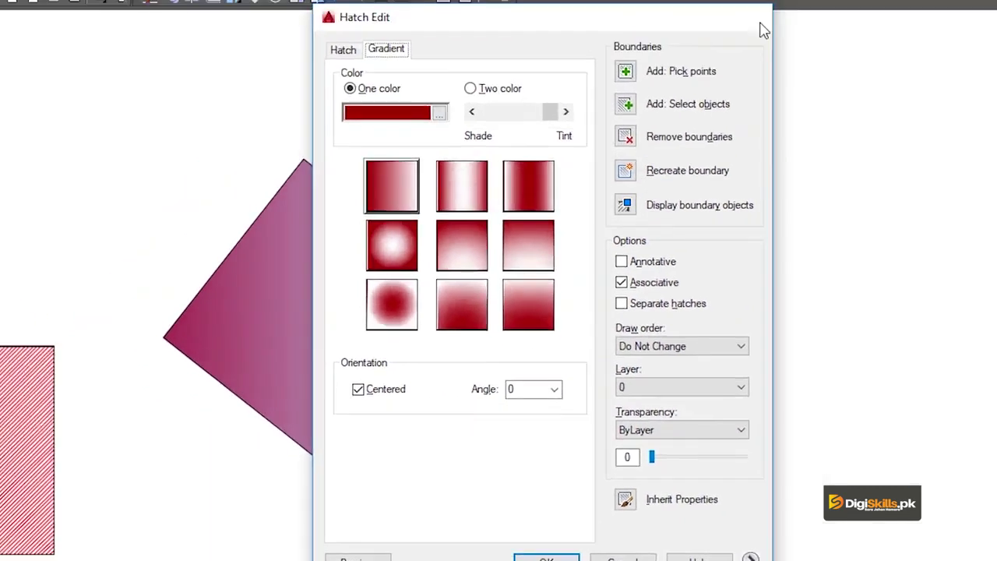
Step: Close Hatch Edit and draw a new rectangle
left_click(653, 13)
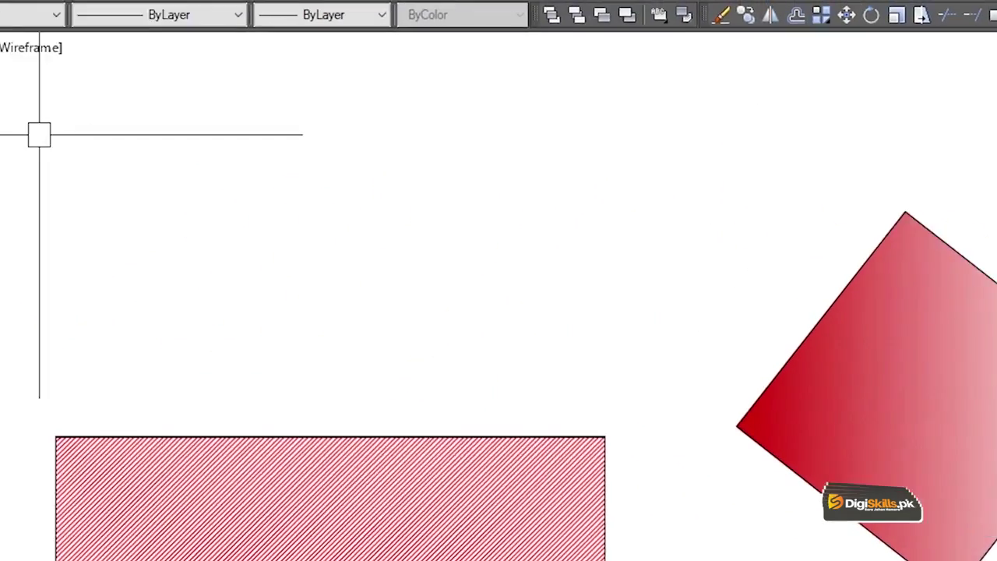
left_click(12, 161)
left_click(315, 177)
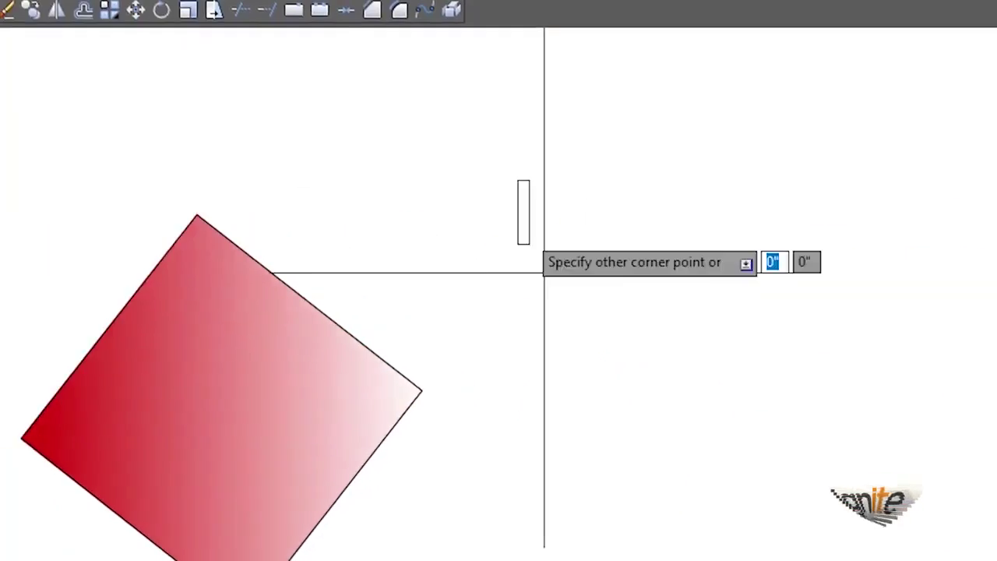
middle_click_drag(758, 356, 515, 364)
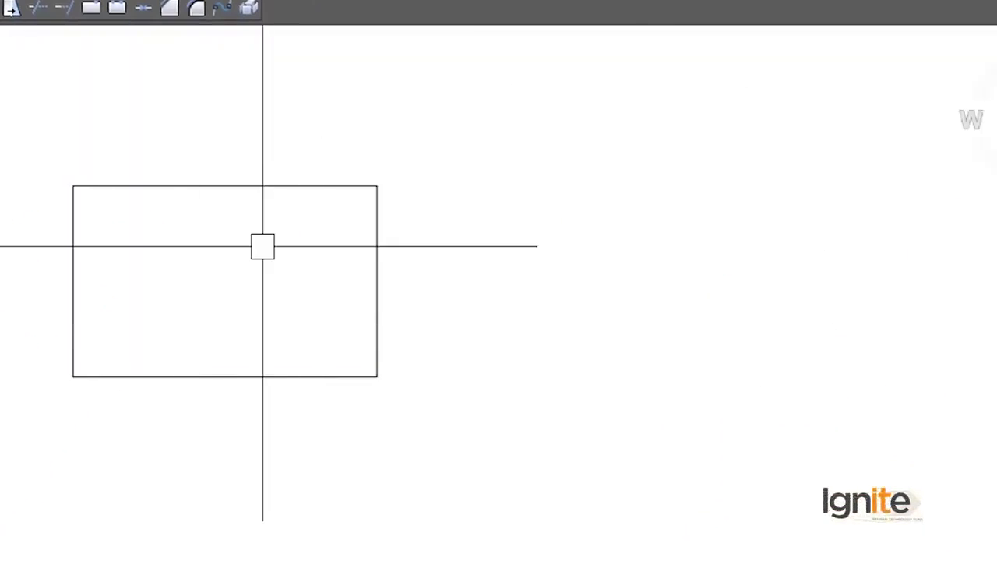
Step: Start a new hatch with a two-colour gradient, both colours green 82
type("HE")
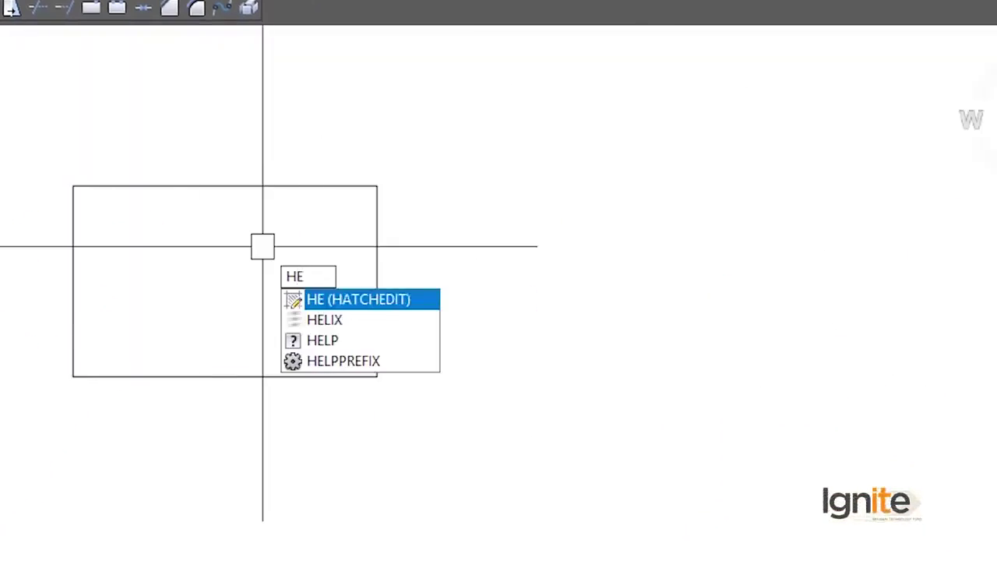
key("BackSpace")
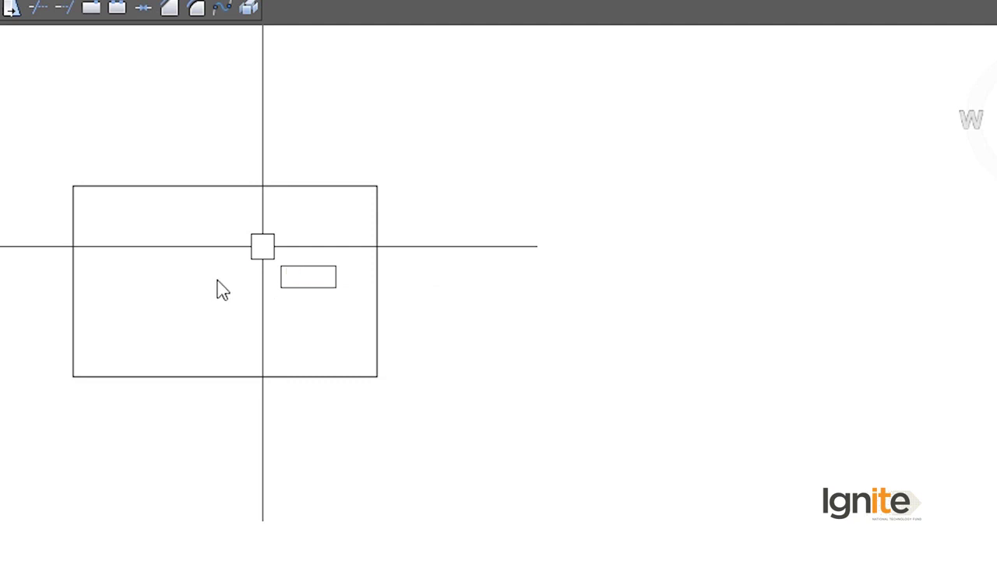
type("G")
key("BackSpace")
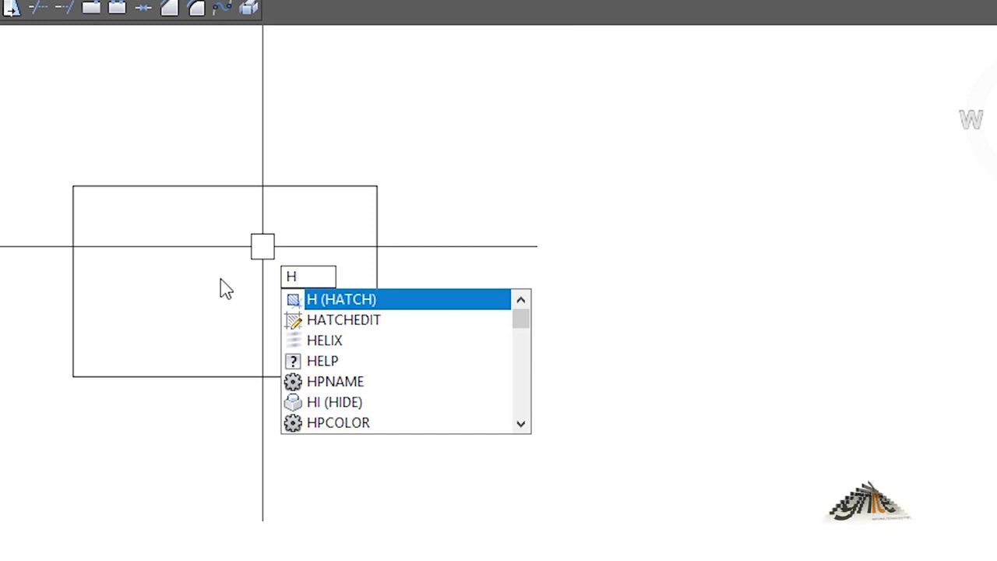
key("Return")
left_click(98, 74)
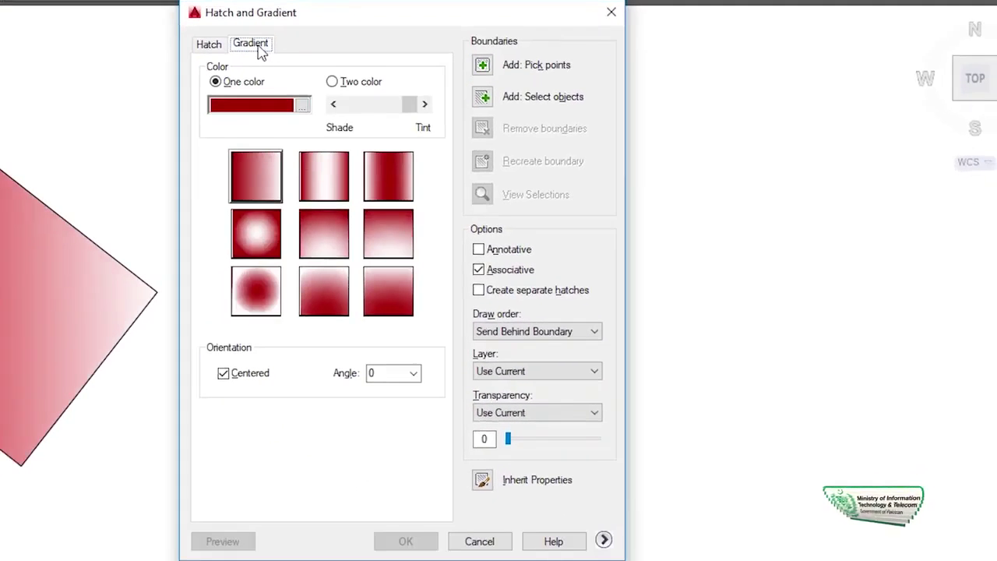
left_click(217, 122)
left_click(420, 105)
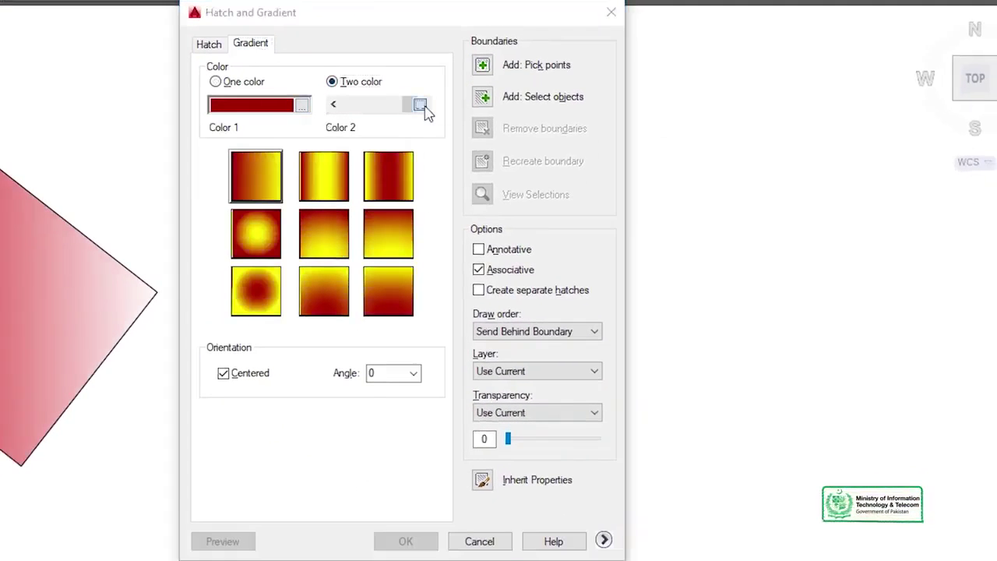
left_click(146, 317)
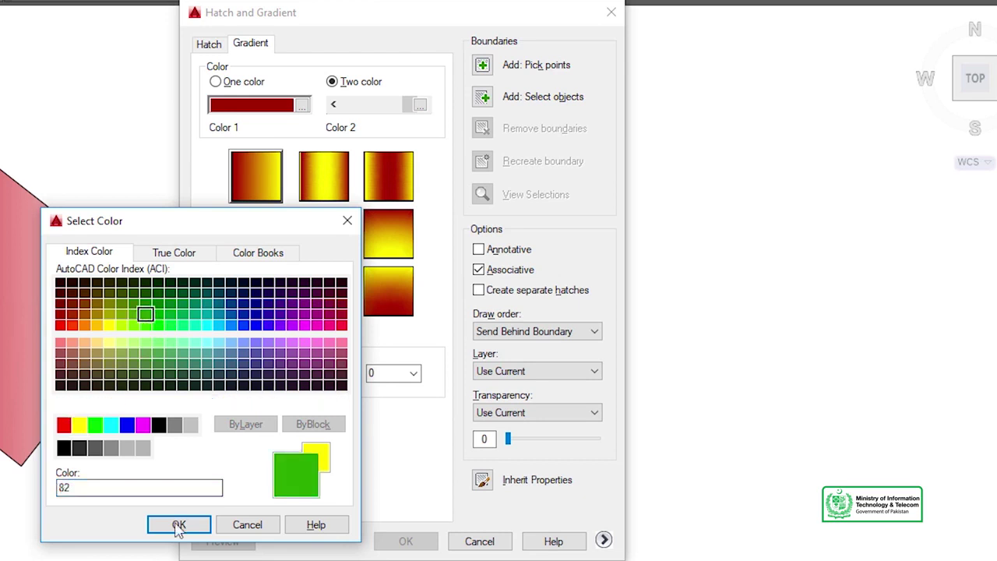
left_click(179, 525)
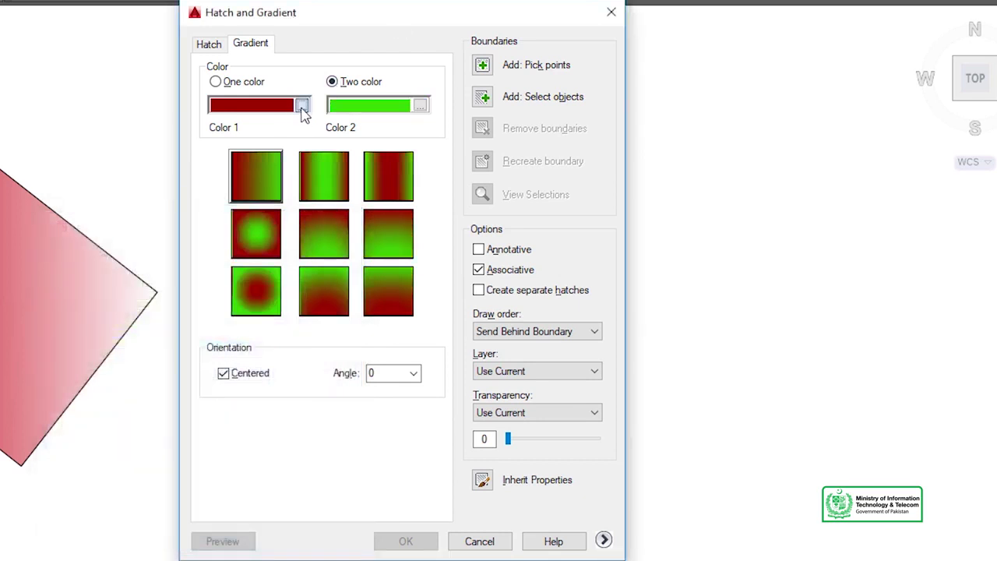
left_click(302, 105)
left_click(145, 316)
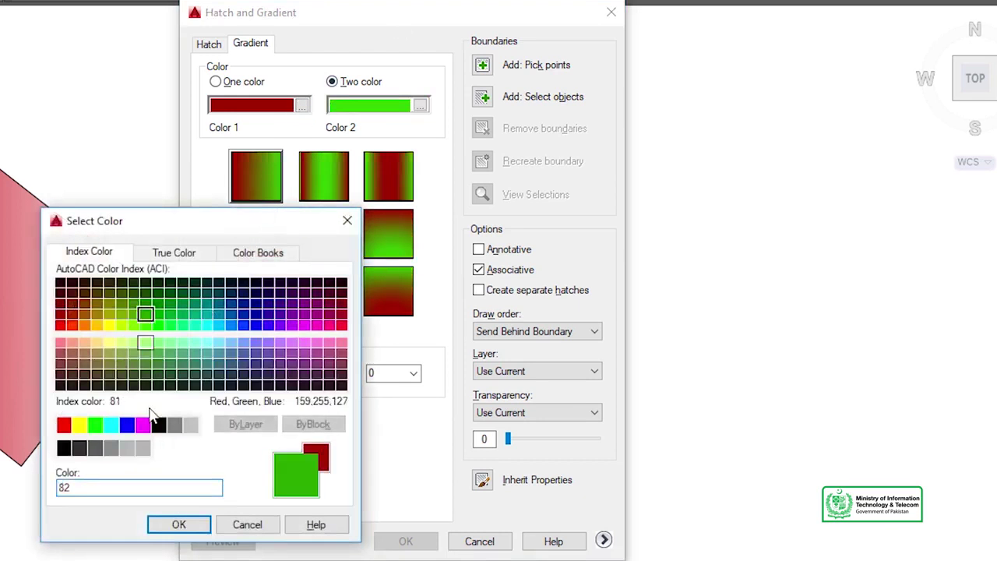
left_click(192, 525)
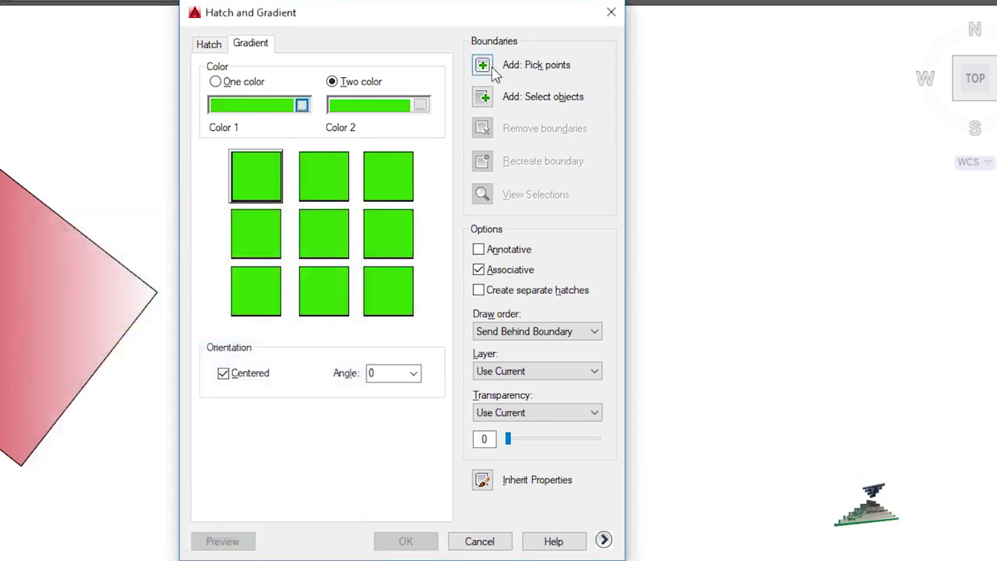
Step: Fill the new rectangle's interior with the green gradient
left_click(481, 67)
left_click(357, 228)
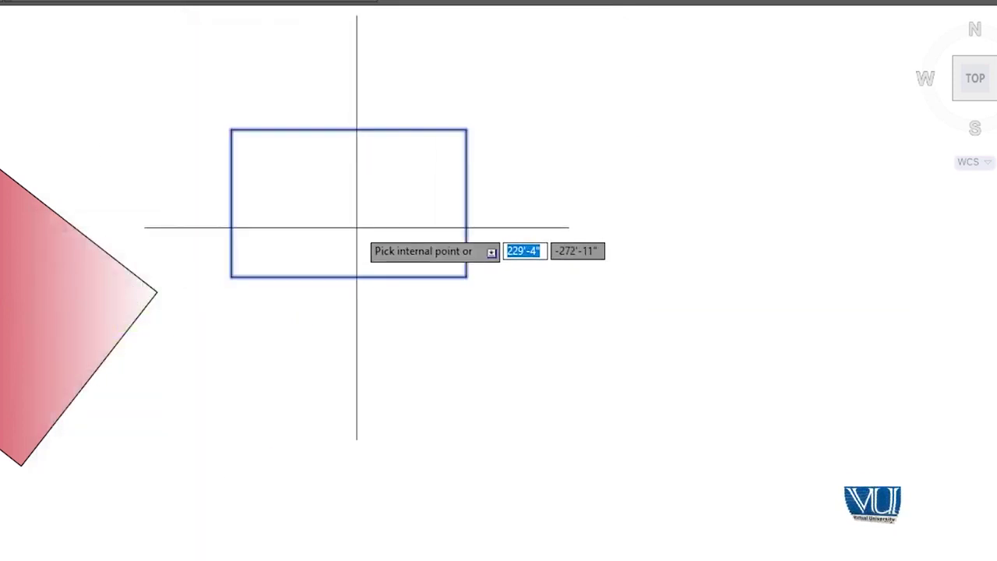
key("Return")
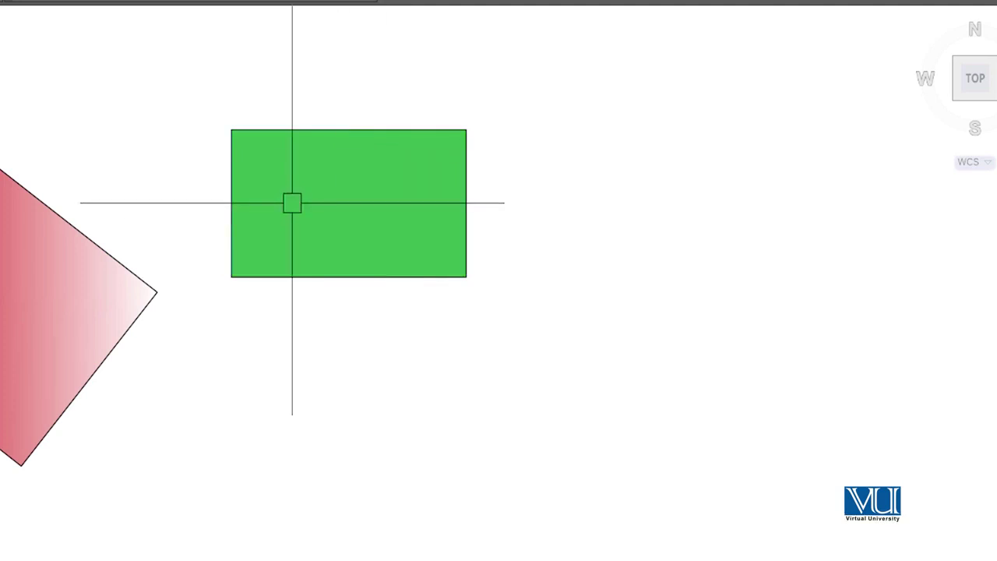
mouse_move(294, 205)
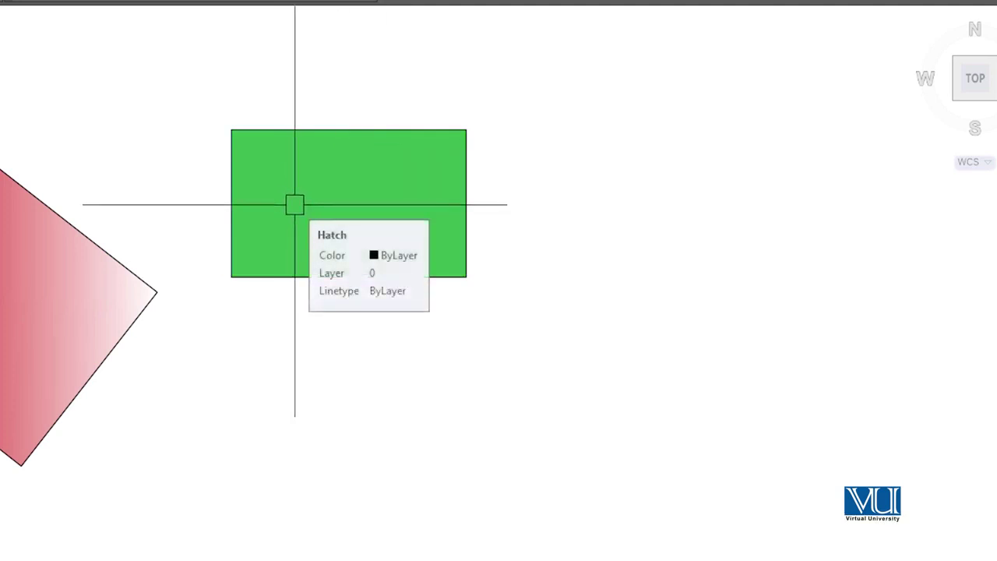
Step: Pan the view and draw an empty rectangle right of the green-filled one
scroll(294, 204, "down", 2)
scroll(132, 231, "down", 2)
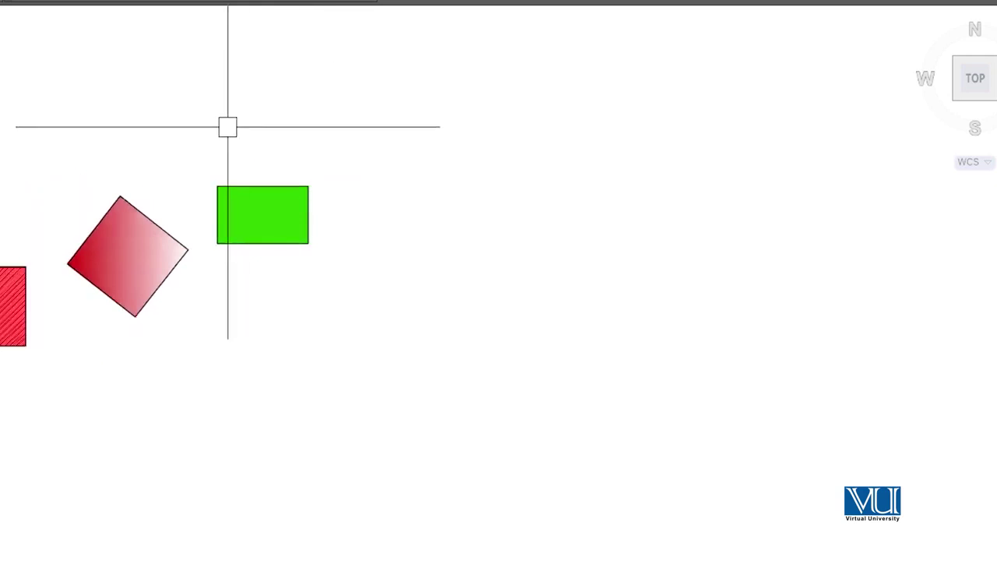
middle_click_drag(227, 126, 316, 117)
middle_click_drag(365, 218, 242, 213)
scroll(242, 213, "up", 2)
middle_click_drag(274, 179, 188, 175)
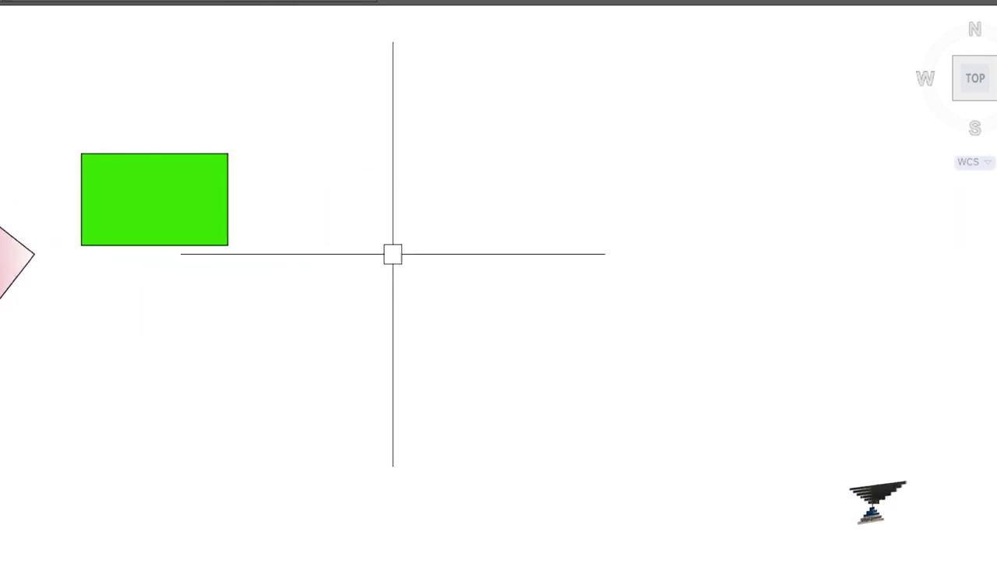
middle_click_drag(122, 161, 151, 194)
middle_click_drag(583, 19, 642, 16)
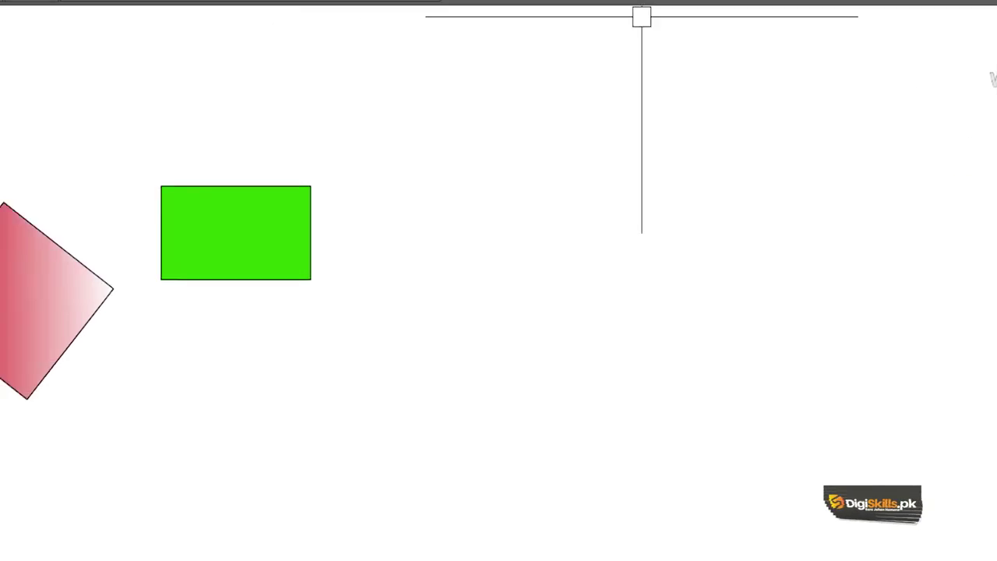
left_click(13, 129)
left_click(686, 292)
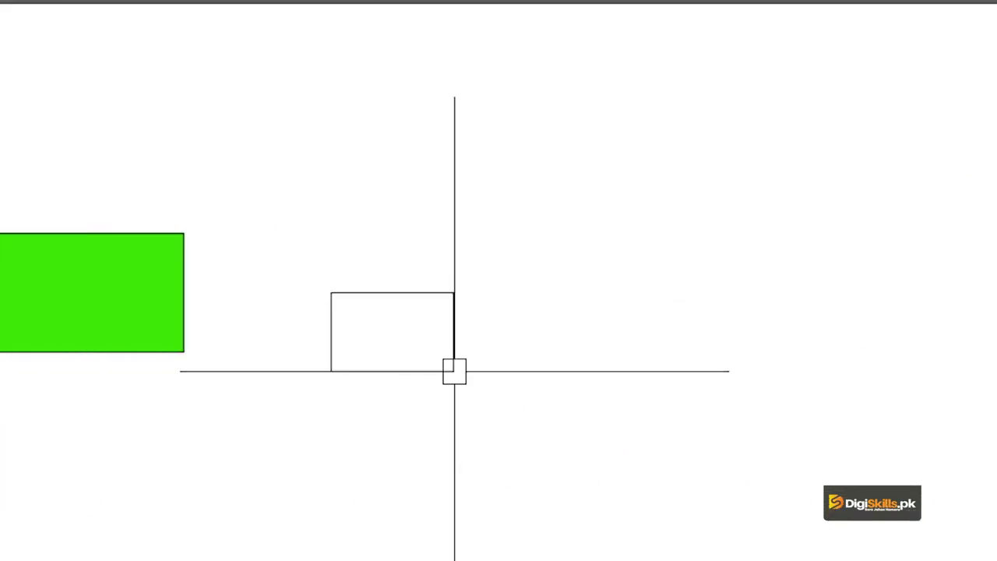
left_click(454, 371)
key("Return")
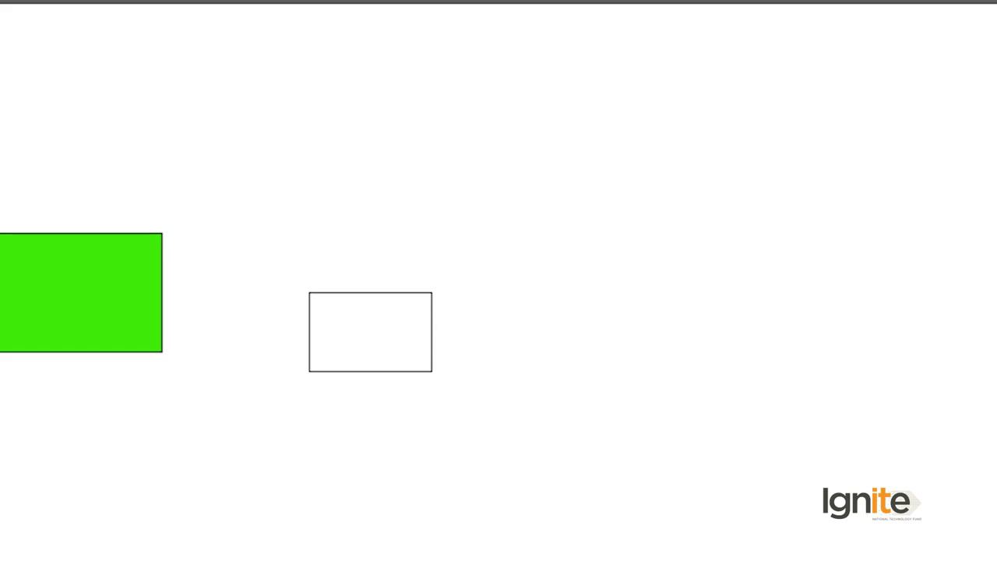
Step: Review the Object Snap settings in the Drafting Settings dialog
left_click(302, 544)
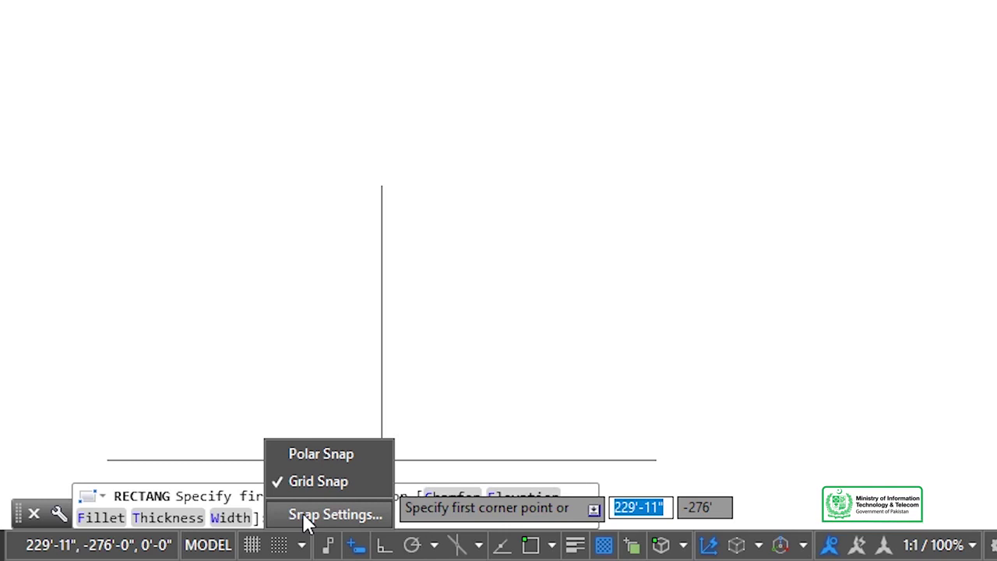
left_click(308, 515)
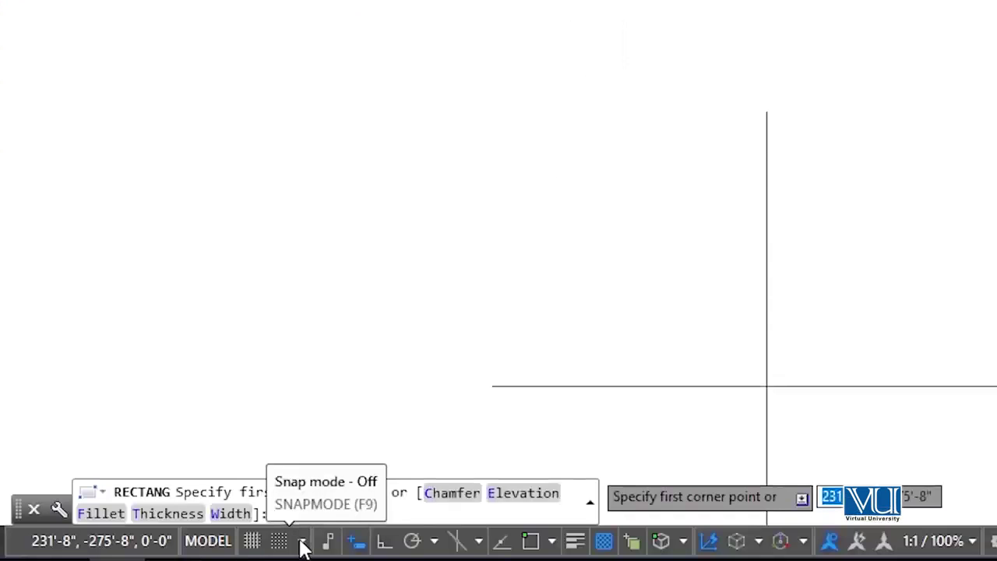
left_click(303, 541)
left_click(323, 510)
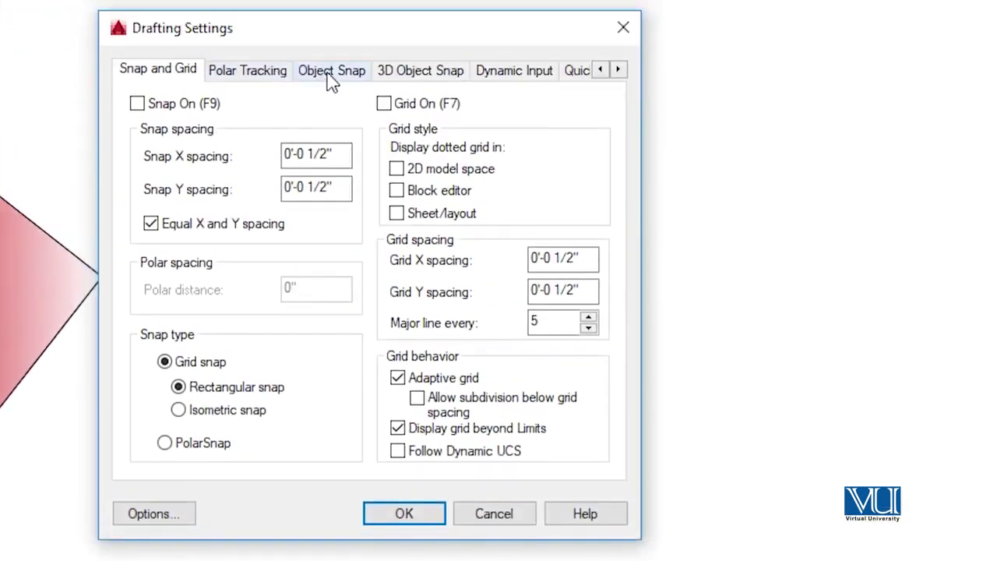
left_click(331, 70)
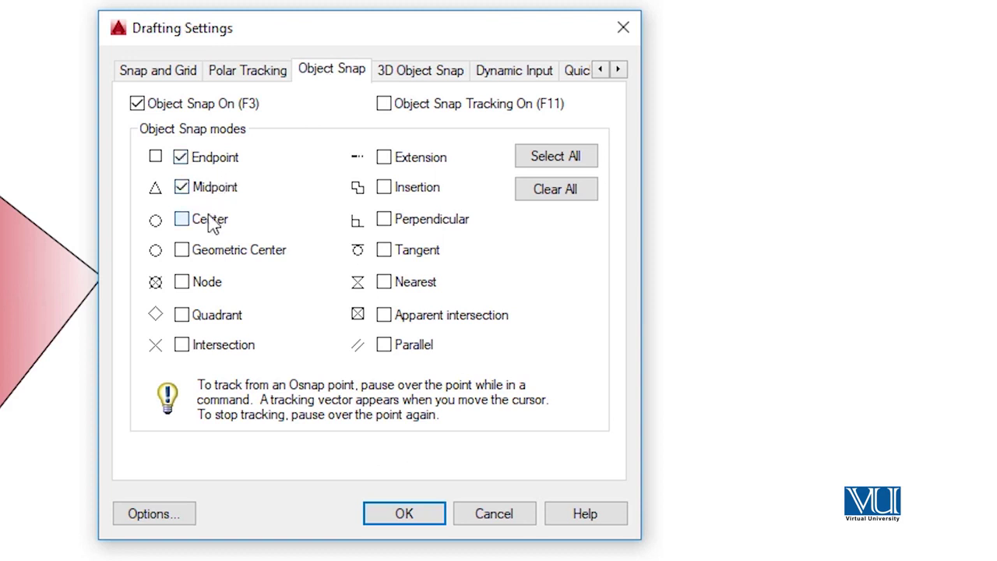
left_click(396, 511)
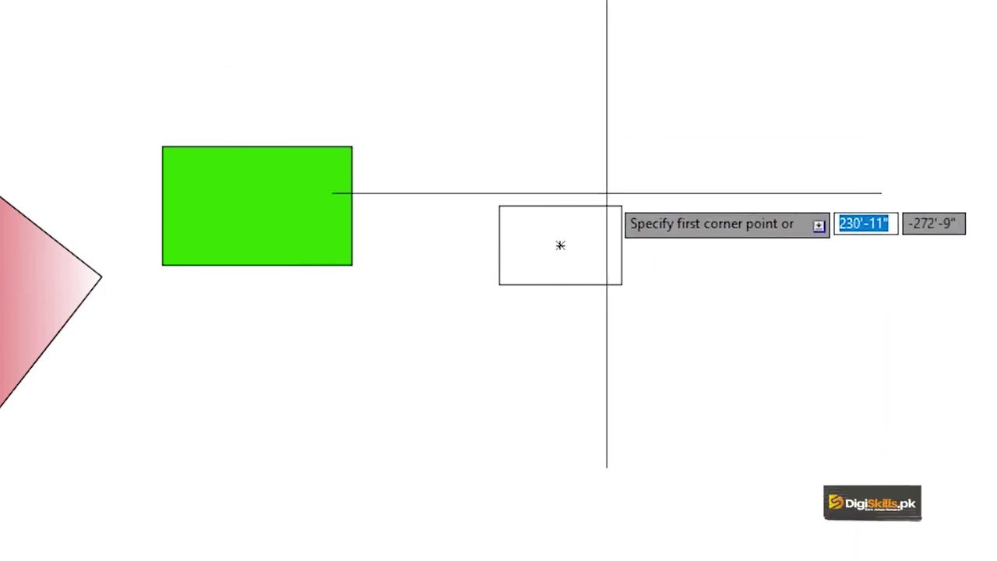
Step: Draw a second rectangle from the empty rectangle's corner, then run H for hatch
left_click(621, 284)
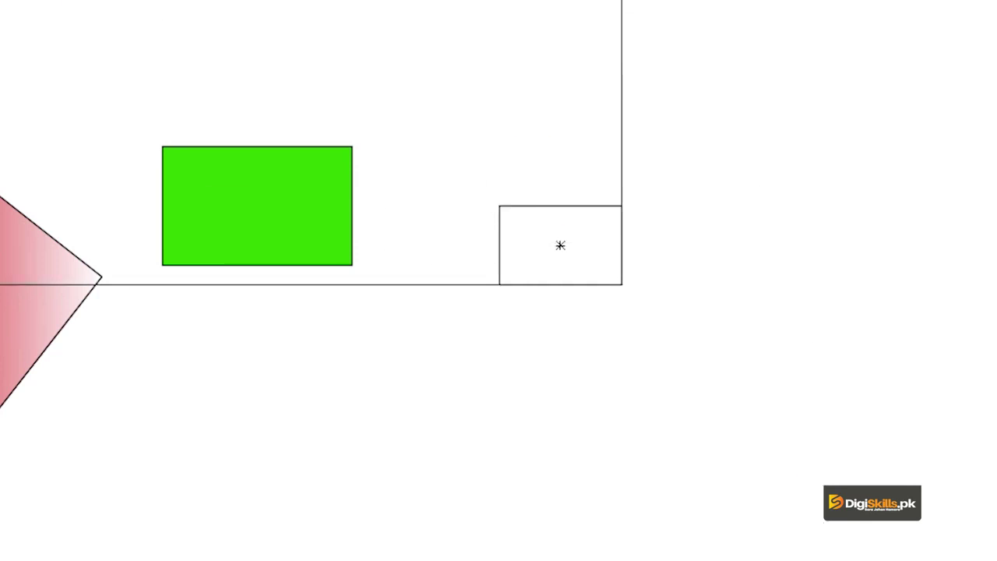
left_click(885, 202)
scroll(613, 221, "up", 5)
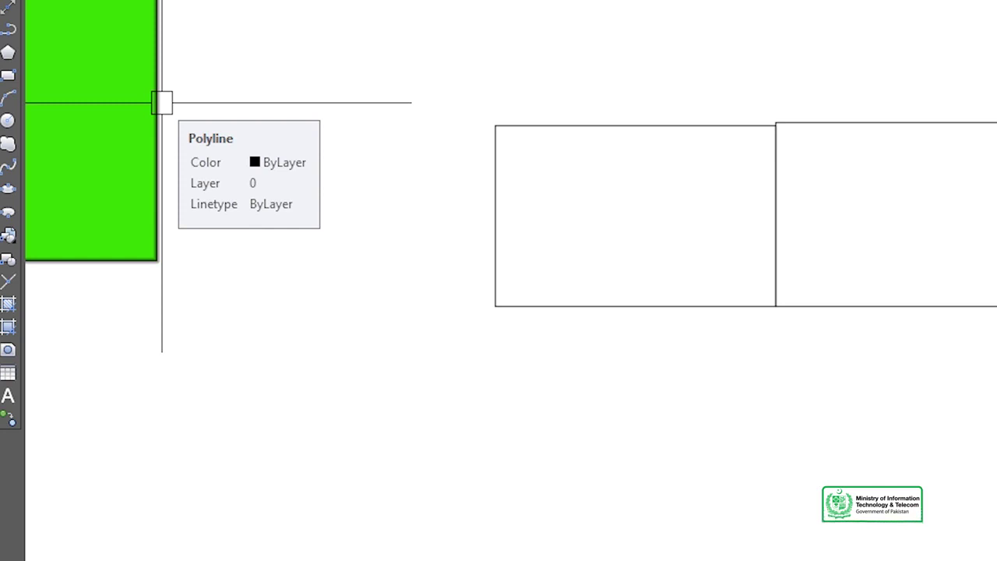
type("h")
key("Return")
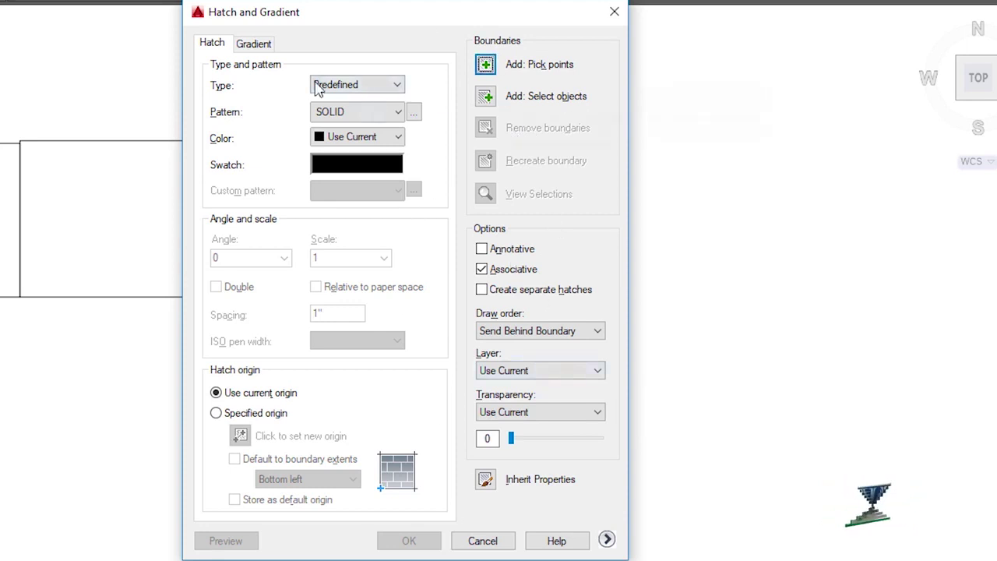
Step: Choose the green gradient and pick inside the left rectangle as the fill area
left_click(257, 46)
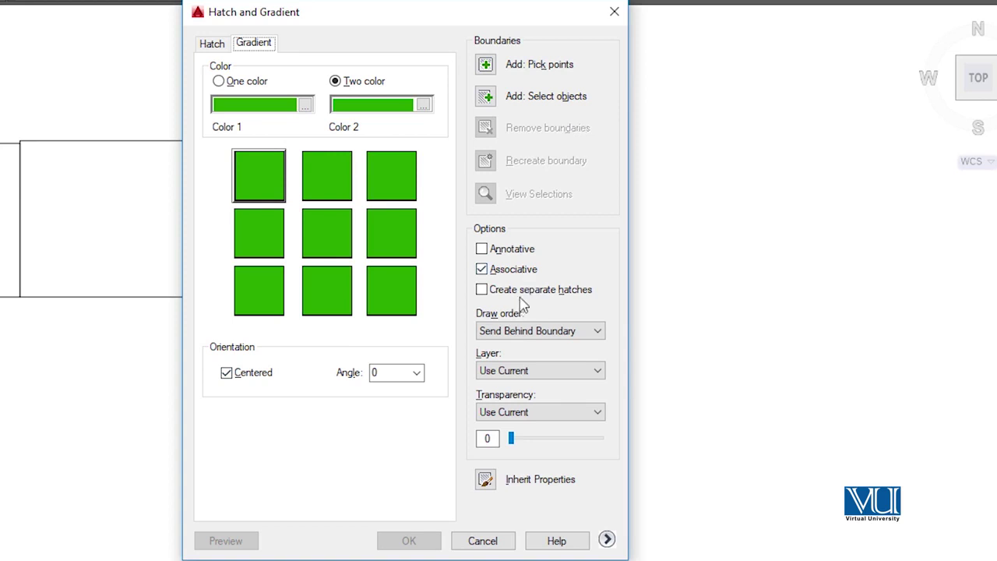
mouse_move(513, 270)
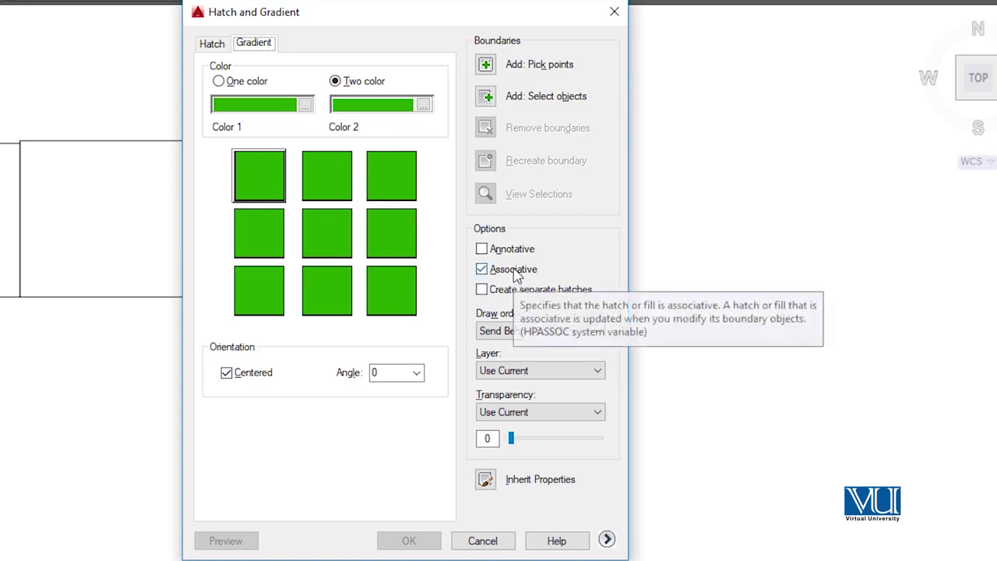
left_click(485, 64)
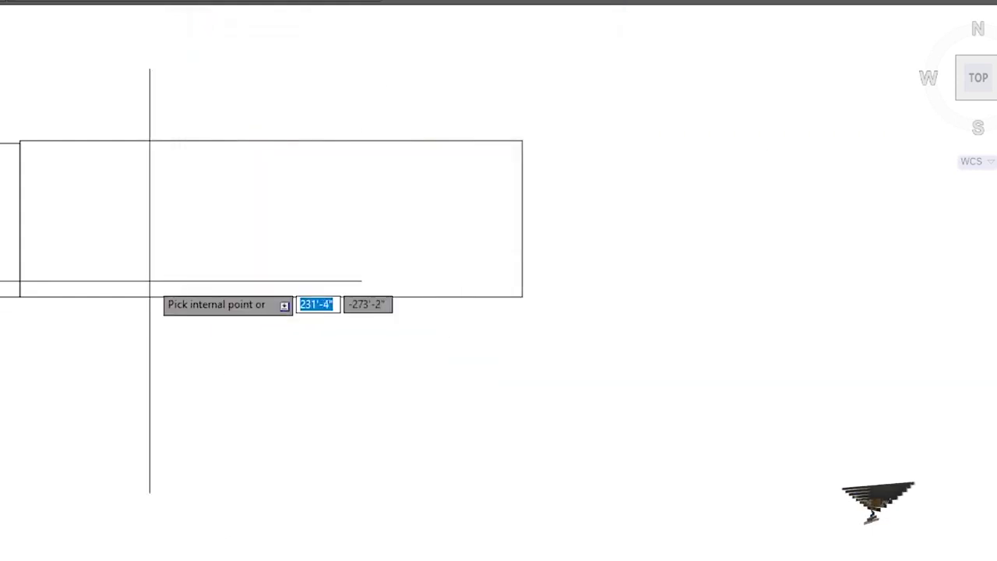
left_click(194, 207)
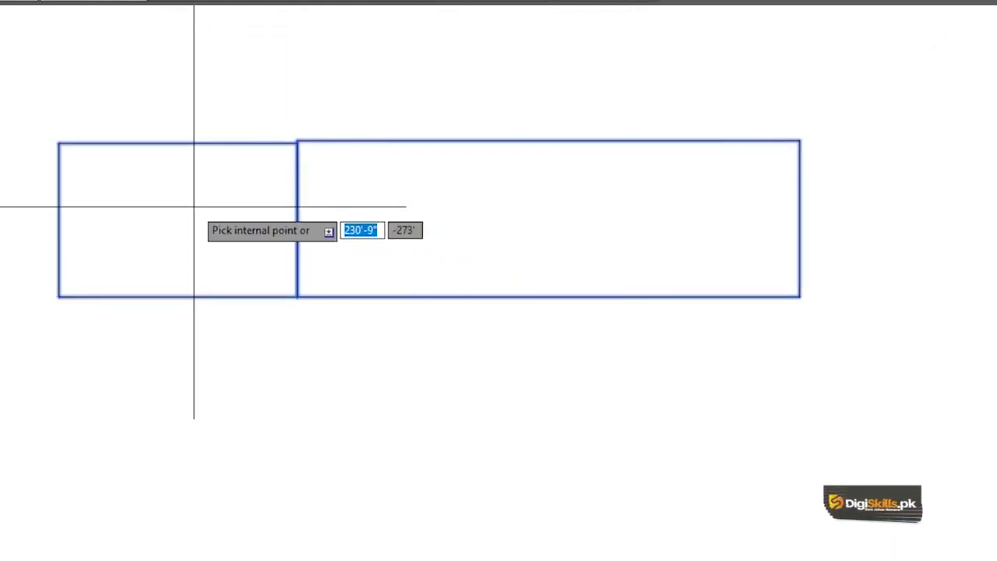
key("Return")
key("Return")
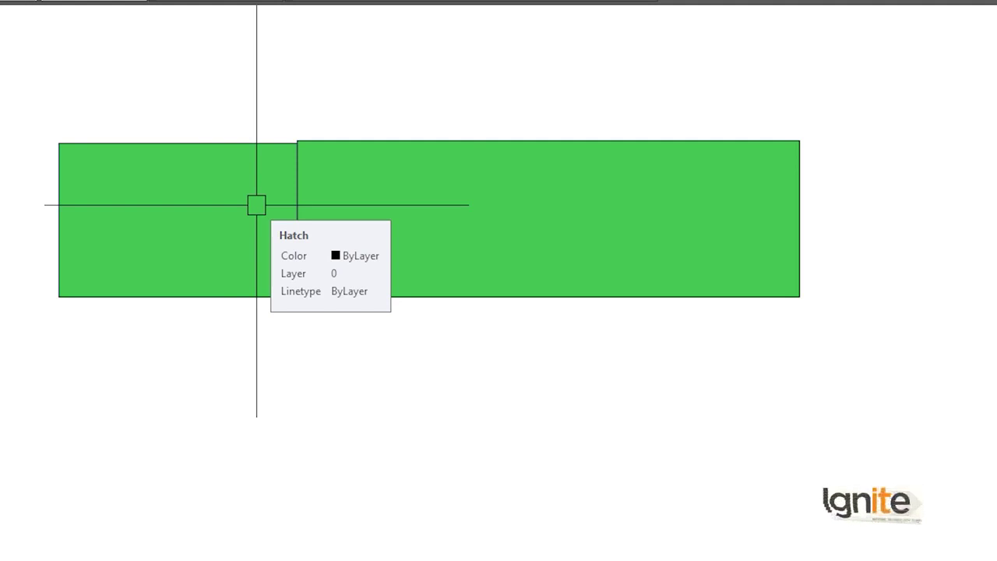
Step: Select the green gradient and turn on Separate hatches in Hatch Edit
left_click(222, 207)
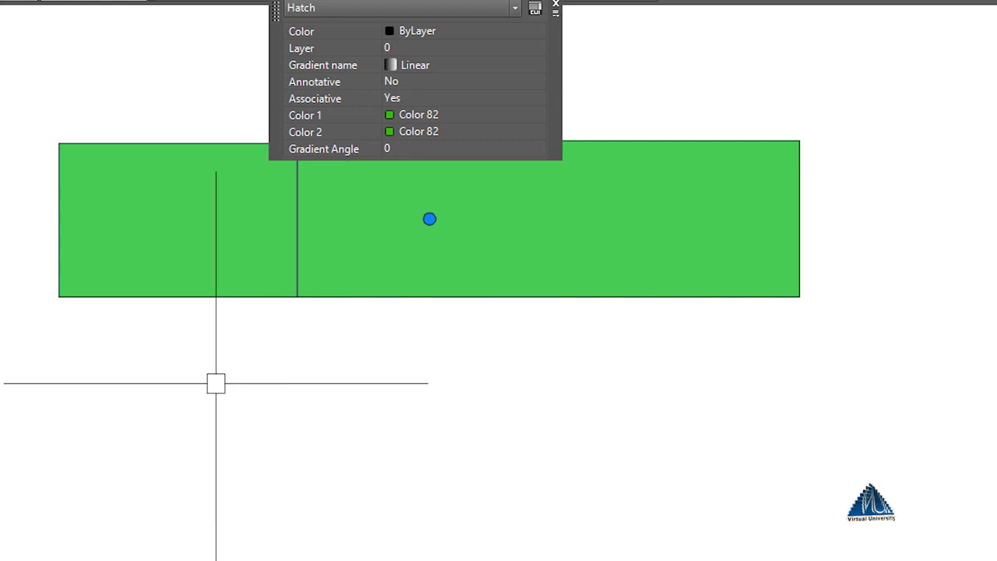
type("HE")
key("Return")
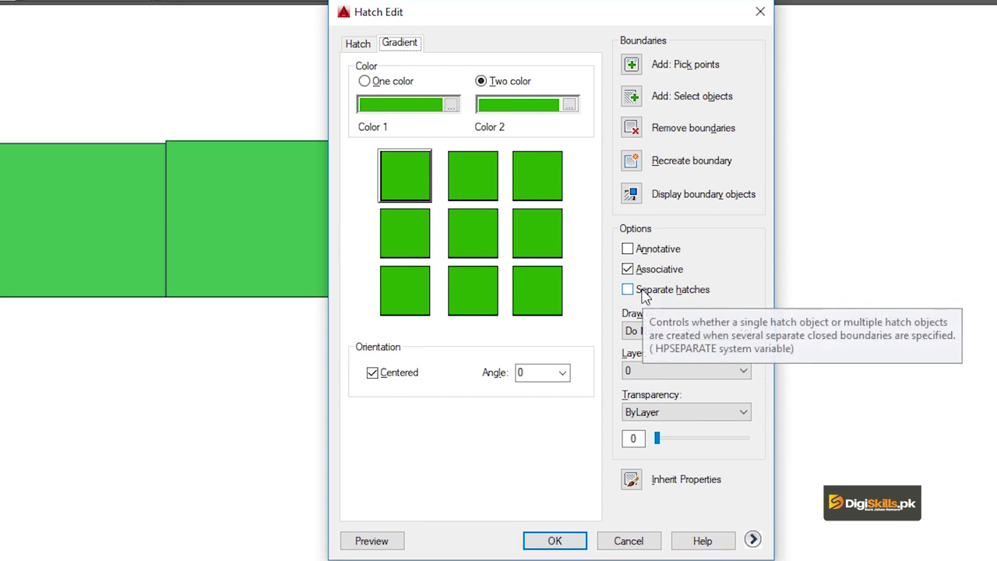
left_click(653, 293)
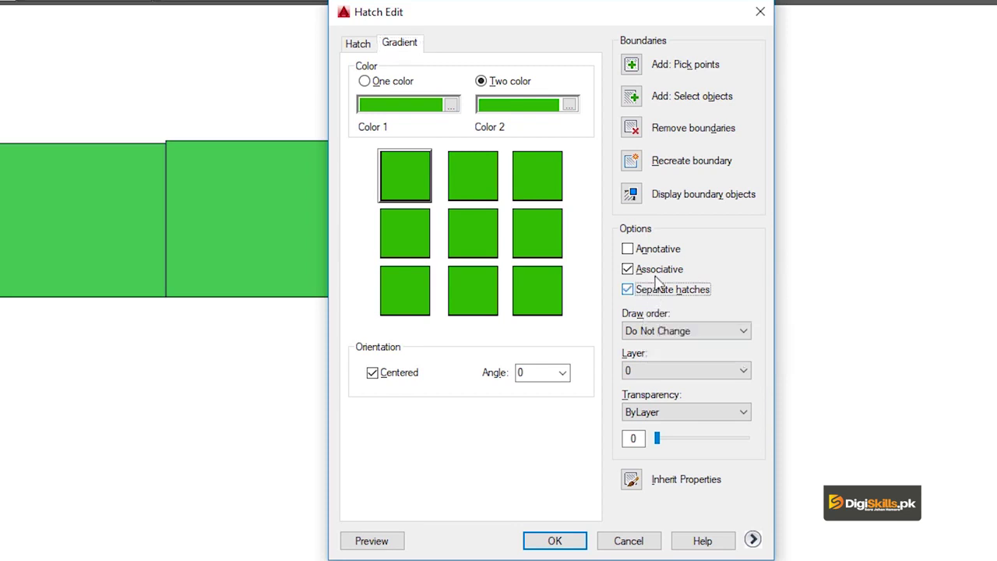
left_click(556, 541)
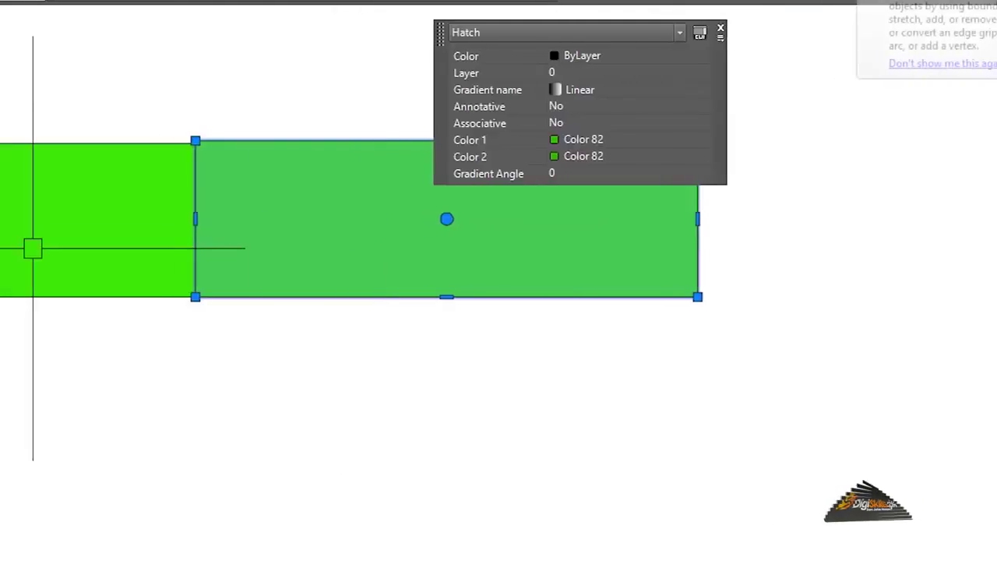
Step: Select both hatches to compare them, then clear the selection
left_click(94, 238)
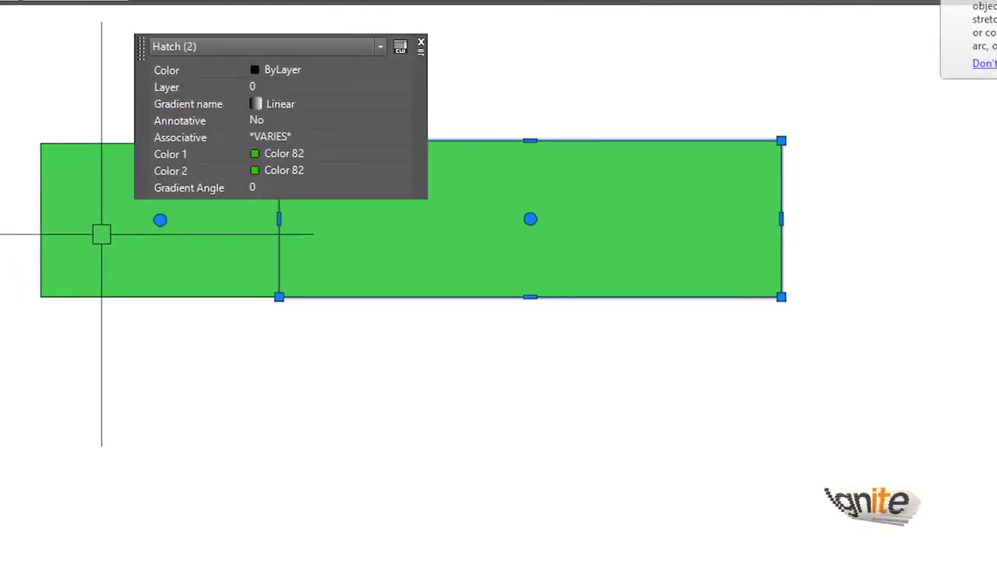
type("s")
key("Return")
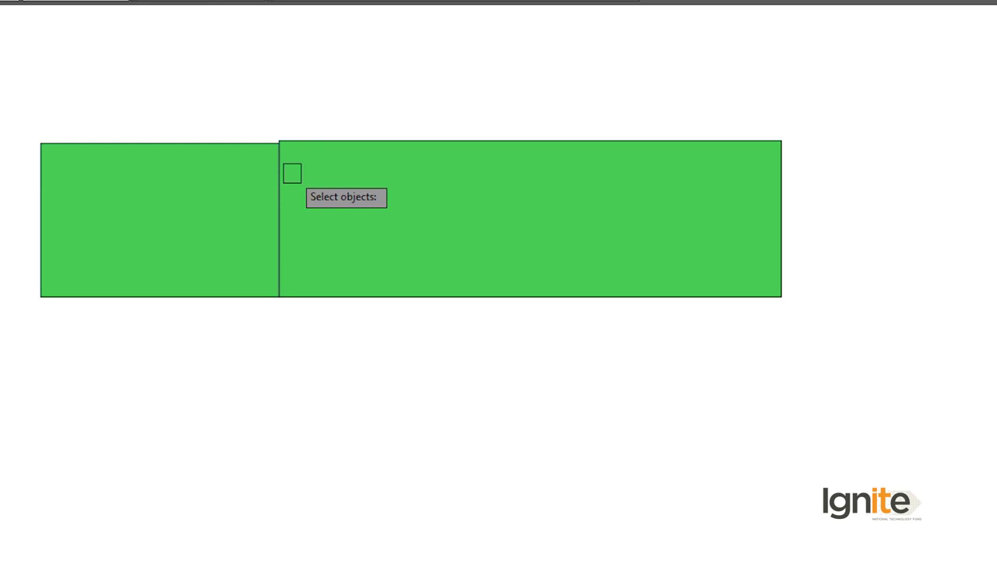
Step: Delete the selected green gradient hatch
key("Escape")
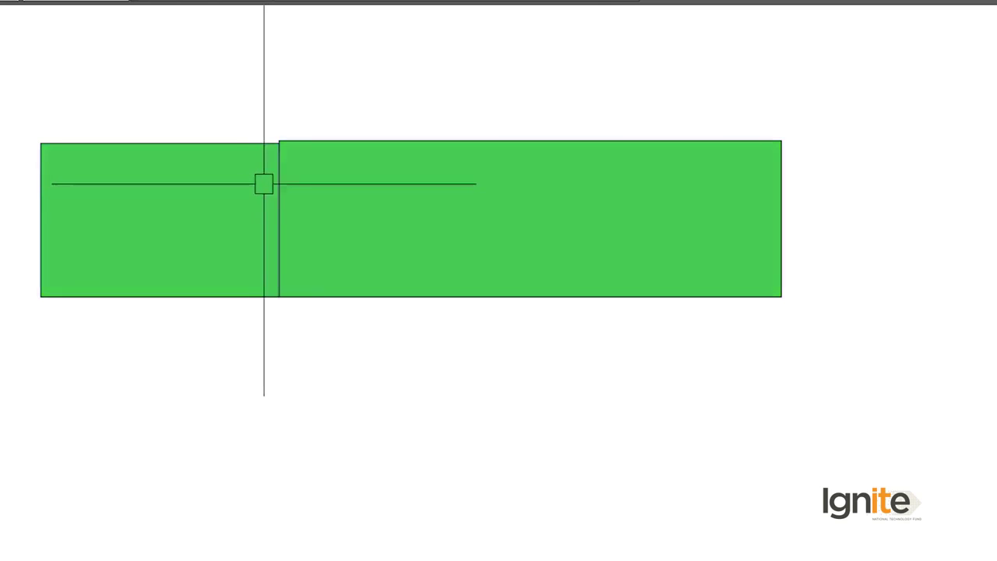
left_click(264, 182)
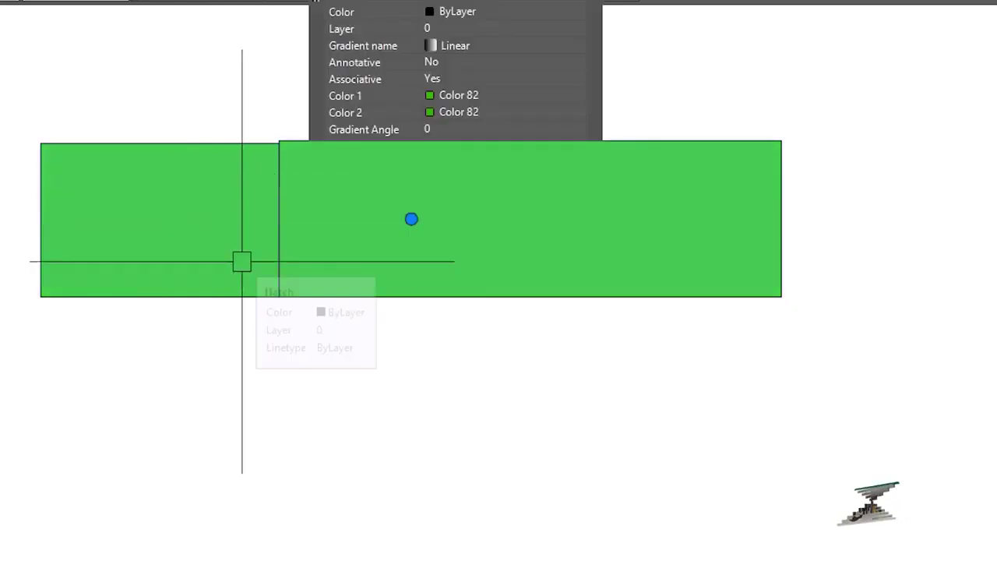
key("Delete")
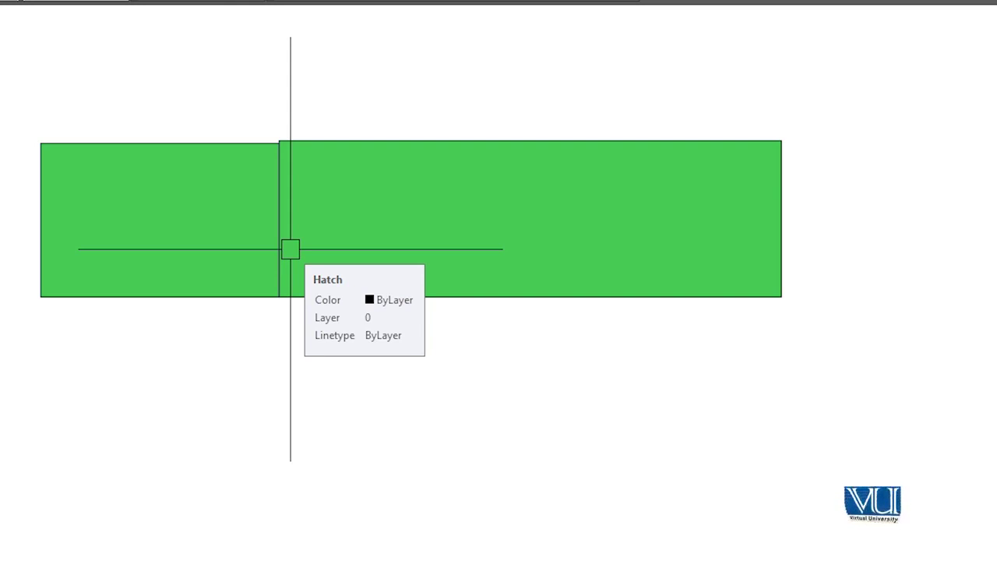
Step: Edit the right rectangle's hatch with HE and enable Separate hatches
type("h")
left_click(348, 203)
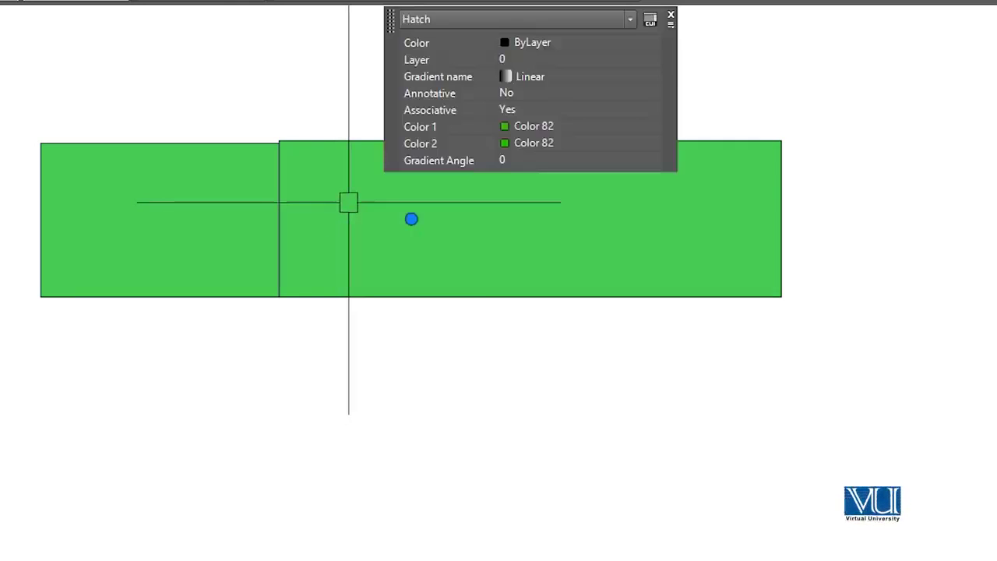
type("he")
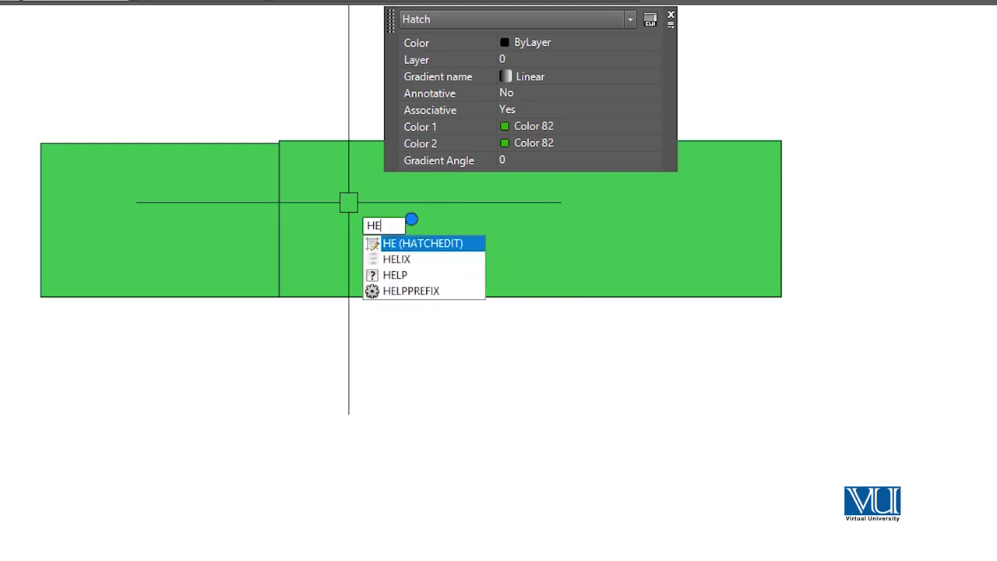
key("Return")
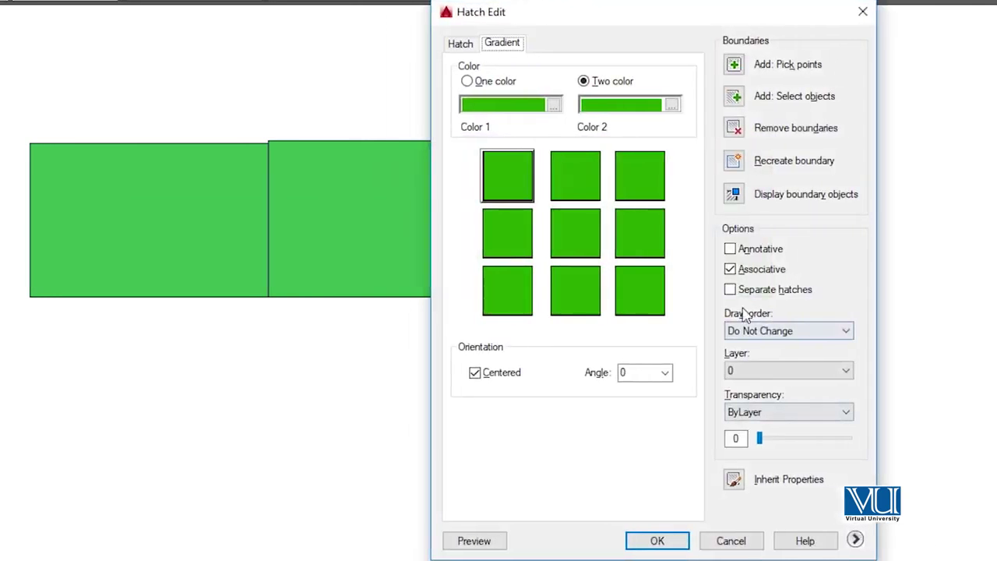
left_click(726, 293)
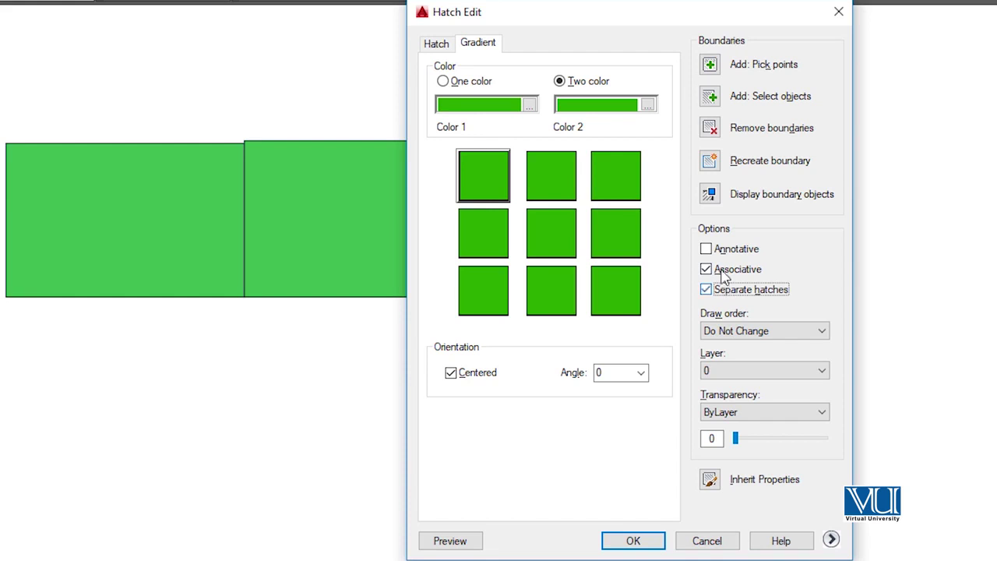
left_click(630, 541)
Step: Select both rectangles' hatches to confirm two objects, then clear the selection
left_click(374, 211)
left_click(252, 219)
left_click(194, 219)
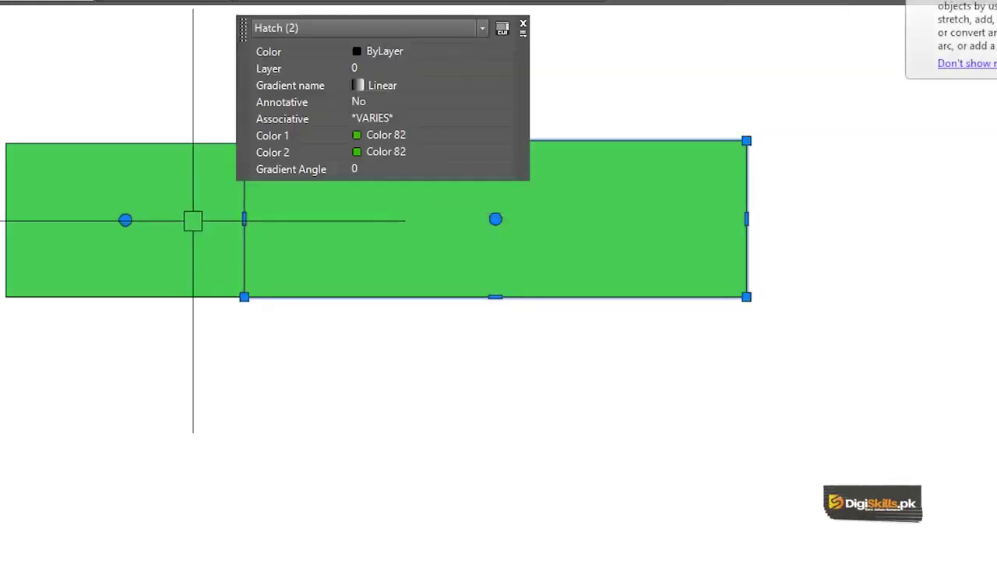
key("Escape")
middle_click_drag(278, 202, 462, 223)
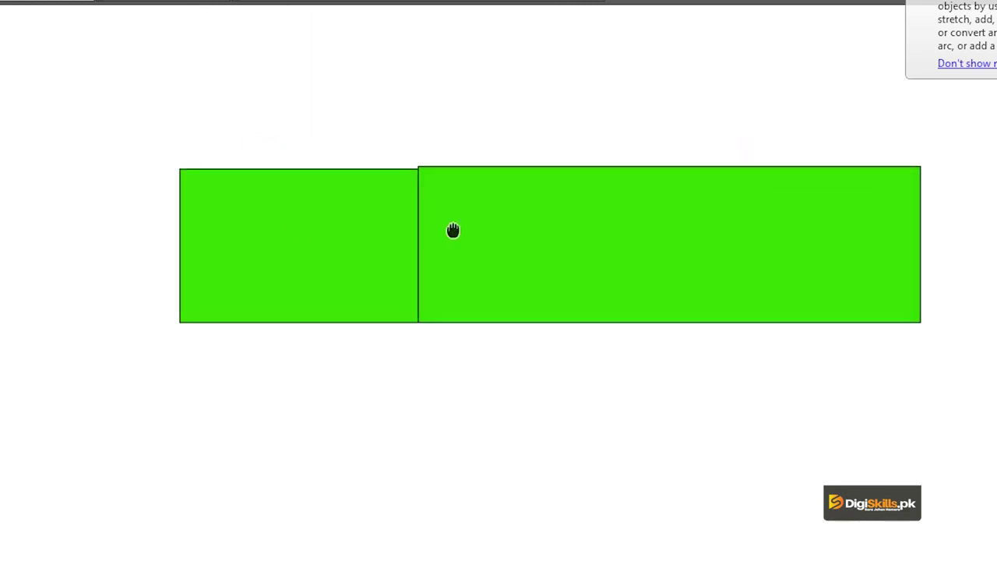
scroll(345, 161, "up", 4)
scroll(345, 160, "down", 2)
scroll(446, 197, "up", 2)
scroll(452, 164, "down", 2)
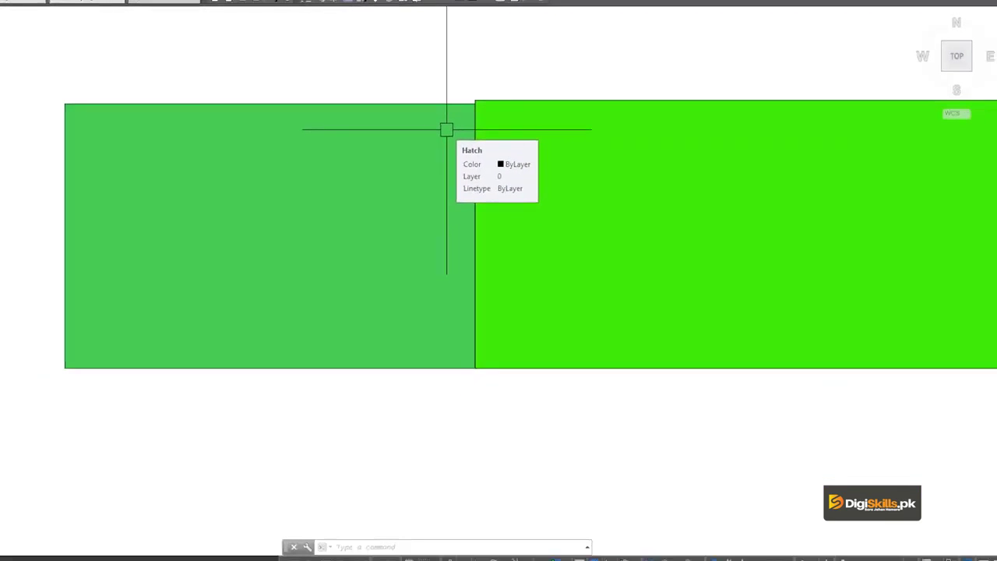
left_click(404, 181)
left_click(556, 184)
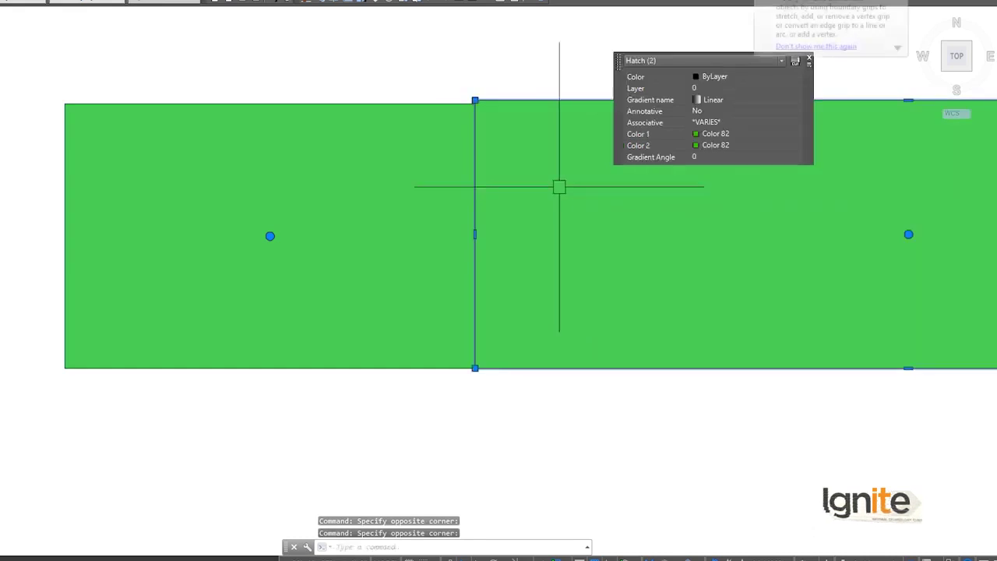
key("Escape")
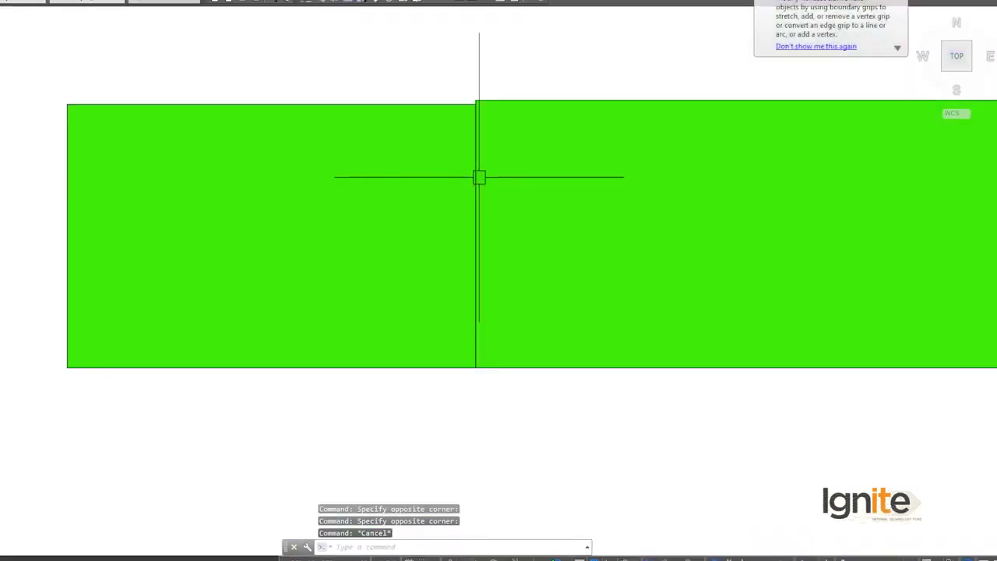
middle_click_drag(478, 176, 440, 259)
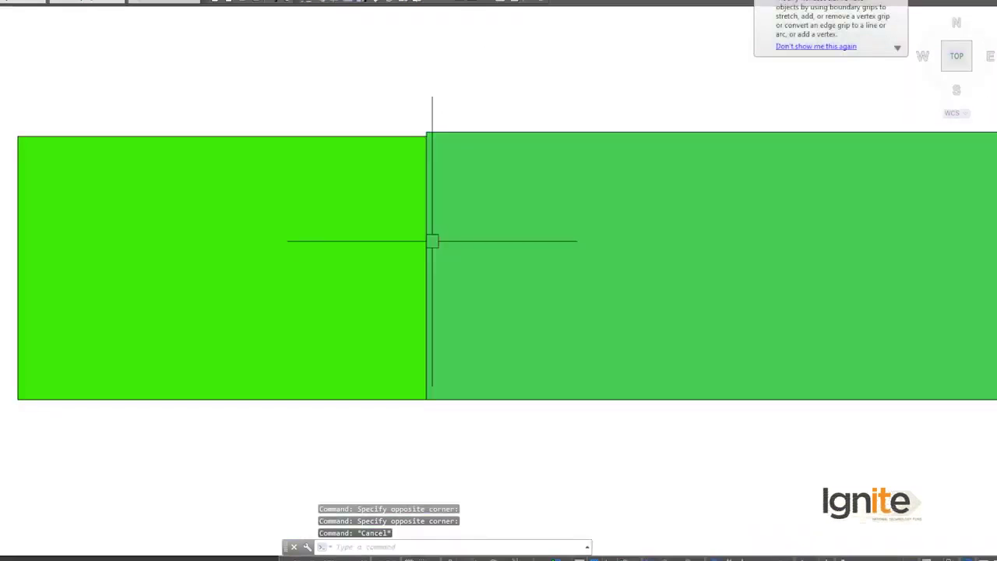
scroll(420, 215, "down", 2)
scroll(420, 215, "up", 2)
scroll(423, 212, "down", 2)
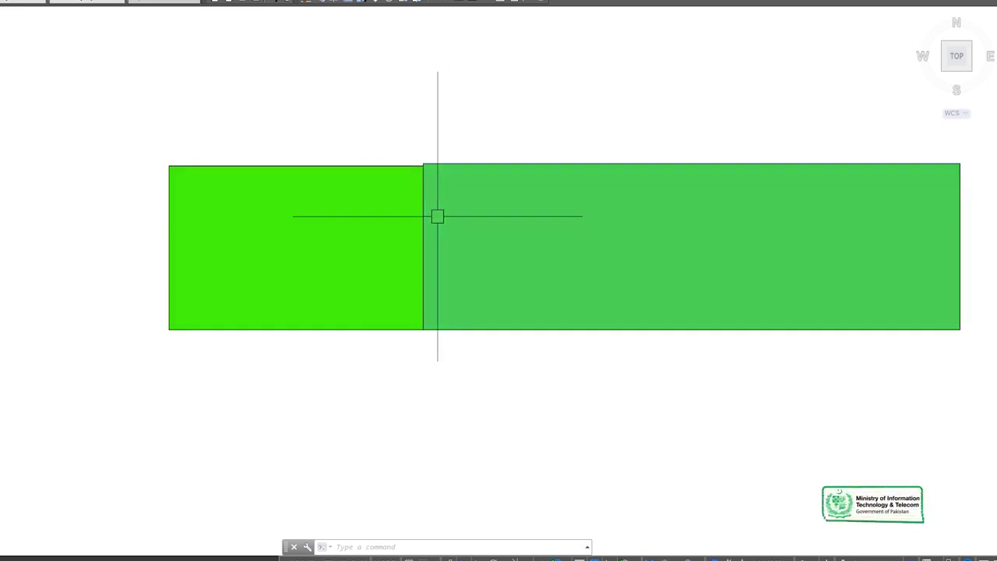
middle_click_drag(436, 216, 383, 198)
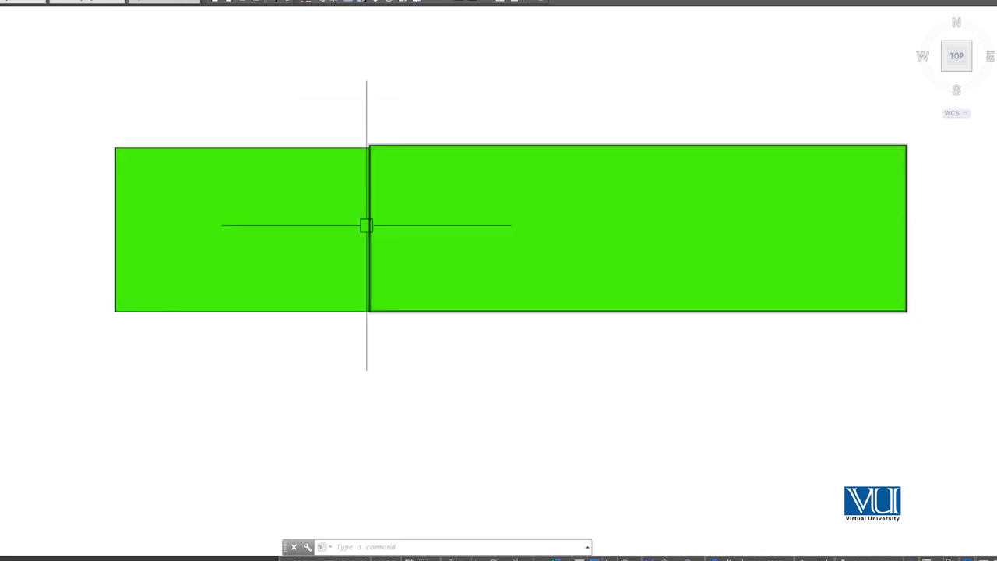
left_click(402, 98)
left_click(392, 225)
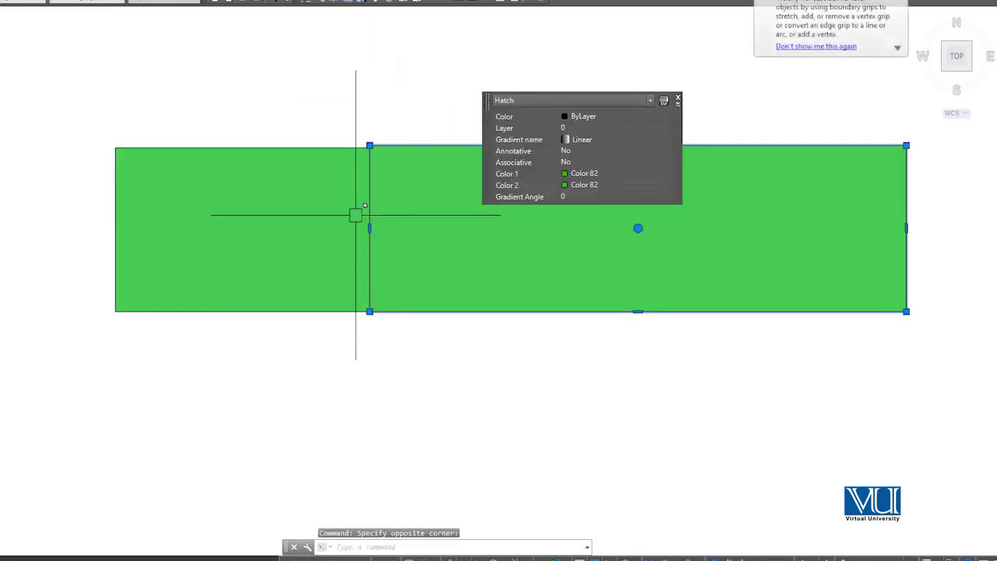
left_click(356, 216)
left_click(363, 219)
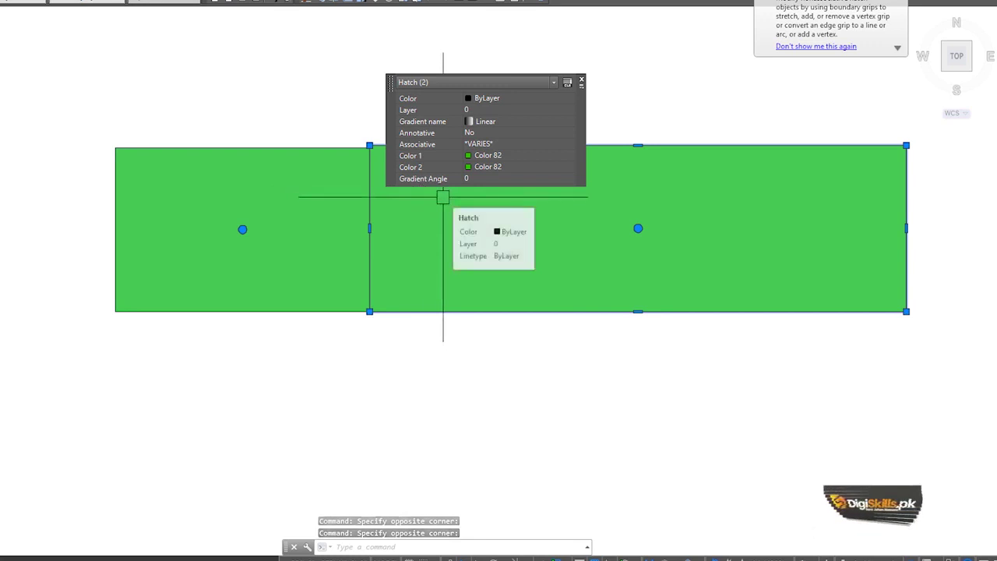
type("h obje")
key("Return")
Step: Set the right rectangle's hatch Draw order to Send to Back in Hatch Edit
key("Escape")
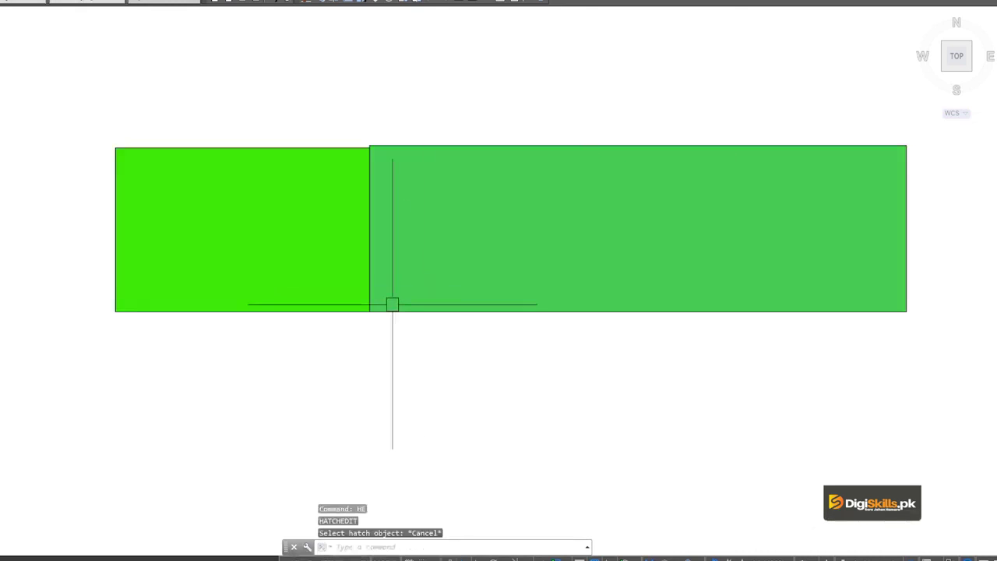
left_click(416, 247)
scroll(414, 256, "up", 1)
scroll(407, 282, "up", 2)
type("h")
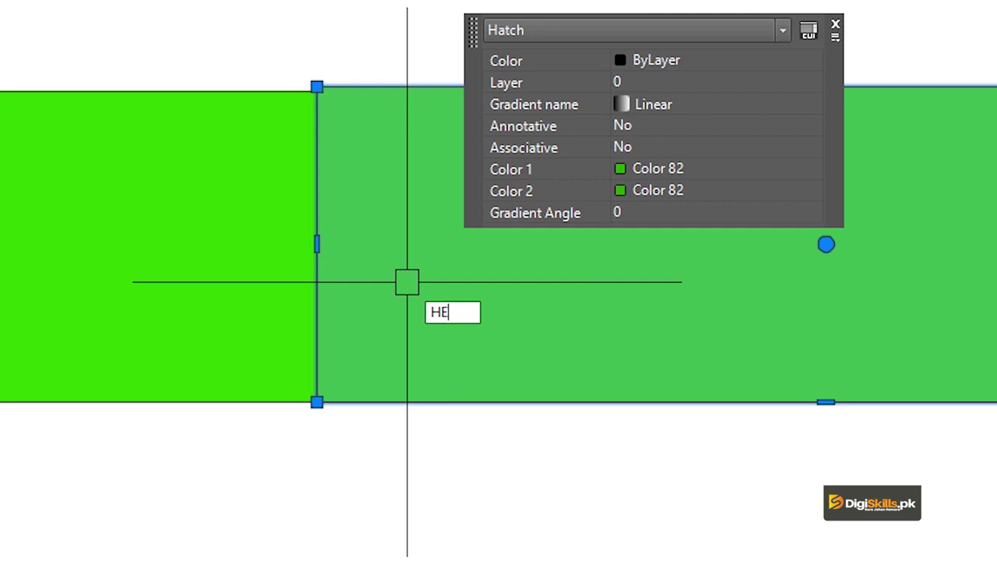
key("Return")
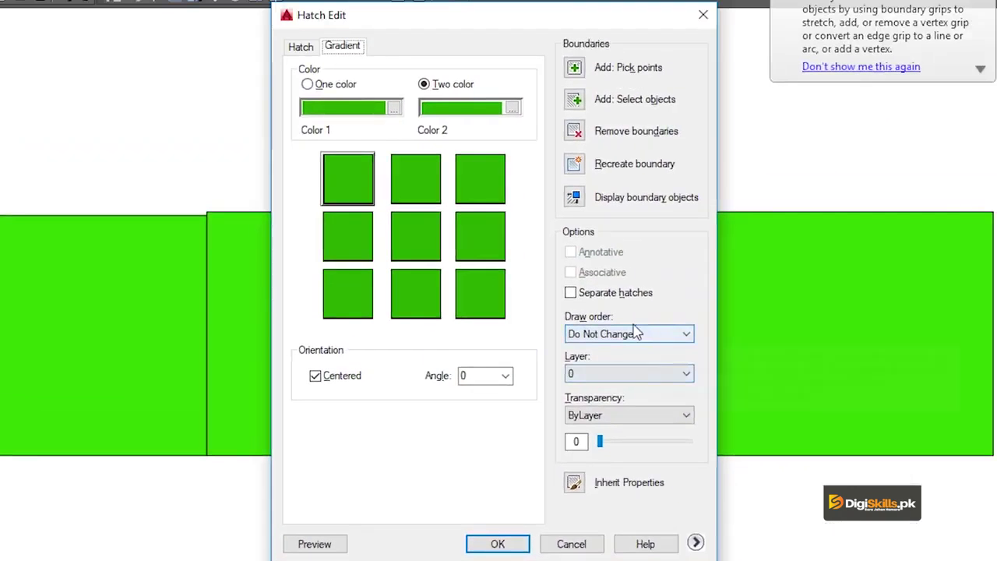
left_click(624, 335)
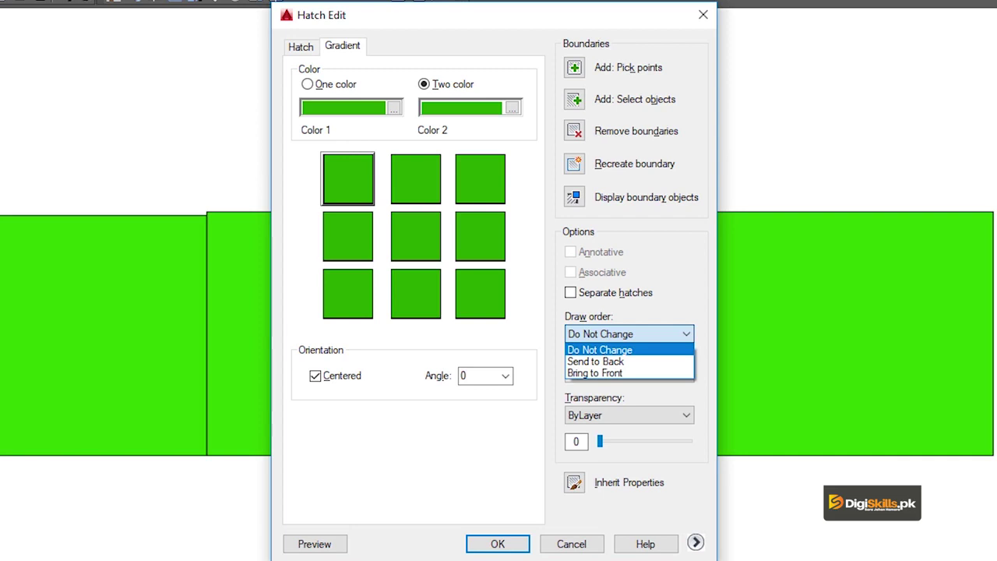
left_click(597, 362)
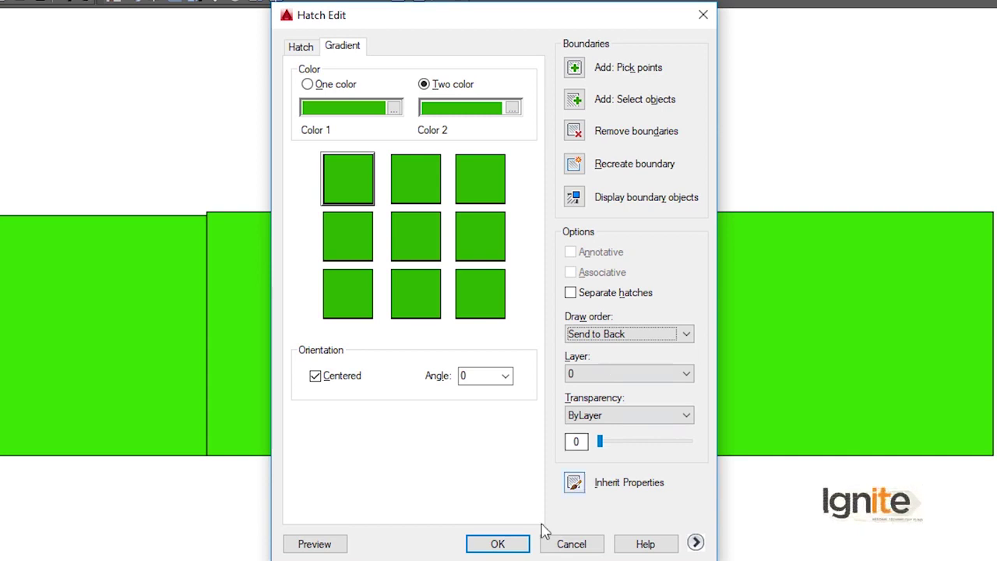
left_click(510, 544)
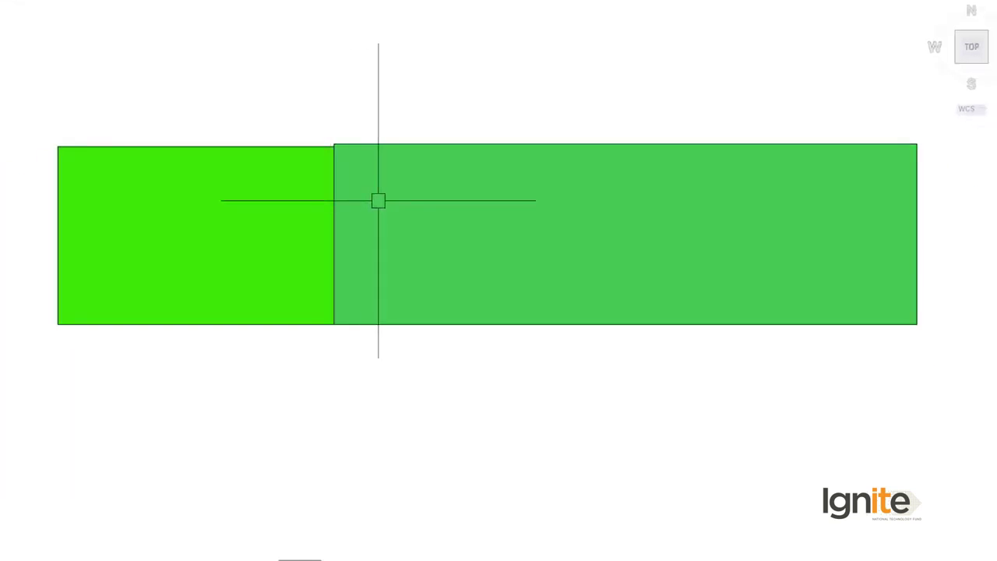
mouse_move(378, 201)
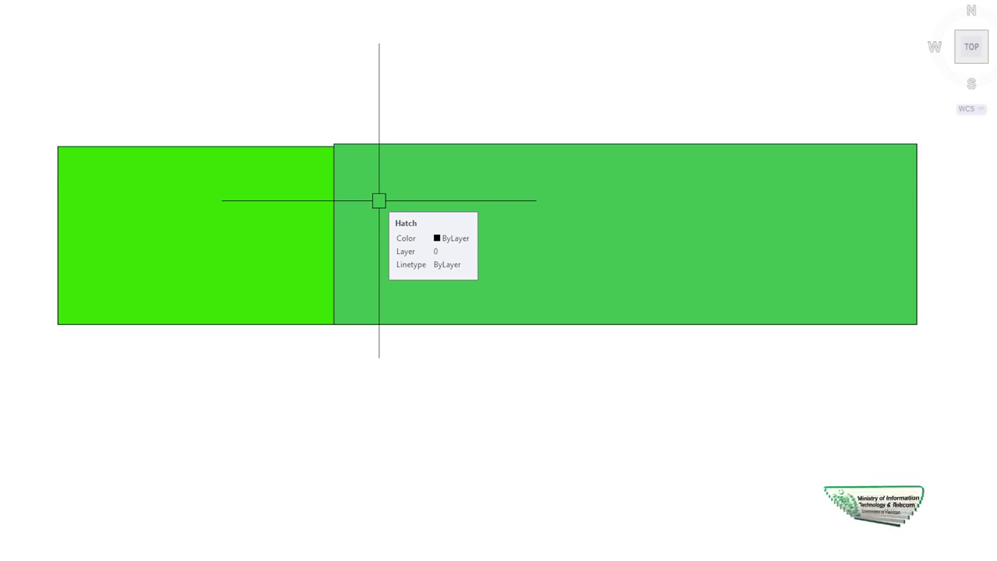
scroll(378, 200, "down", 3)
left_click(359, 207)
type("HE")
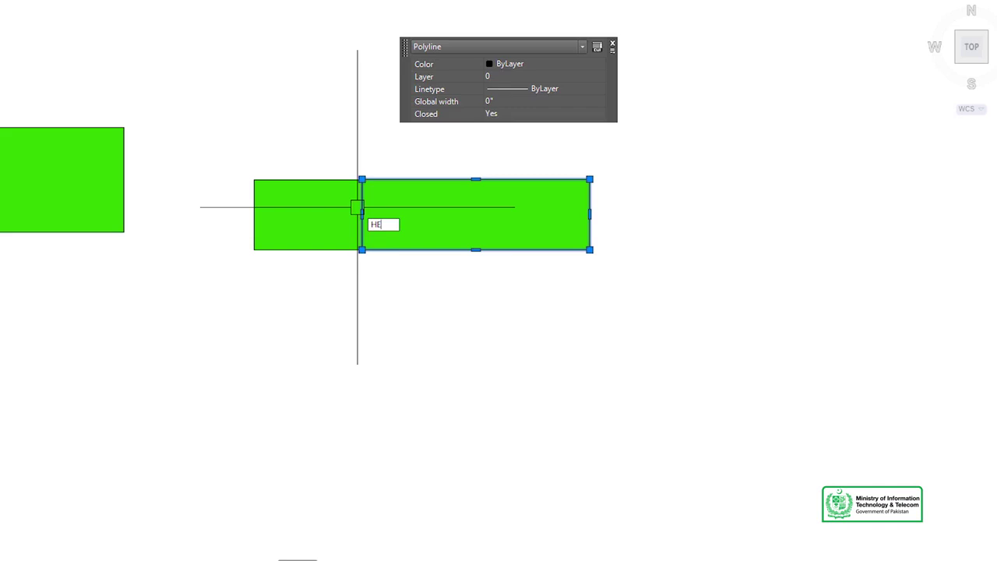
key("Return")
left_click(401, 234)
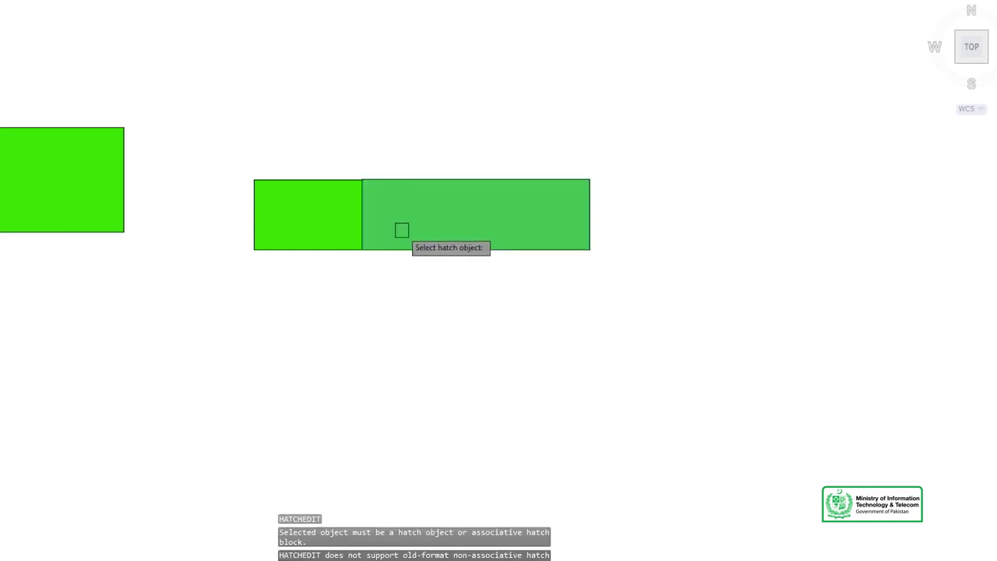
left_click(400, 224)
type("HE")
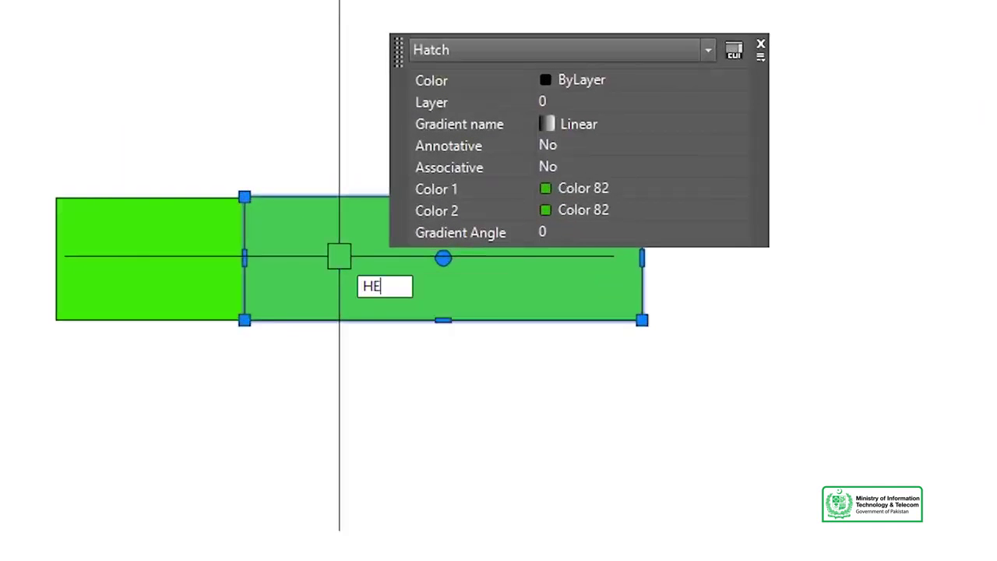
key("Return")
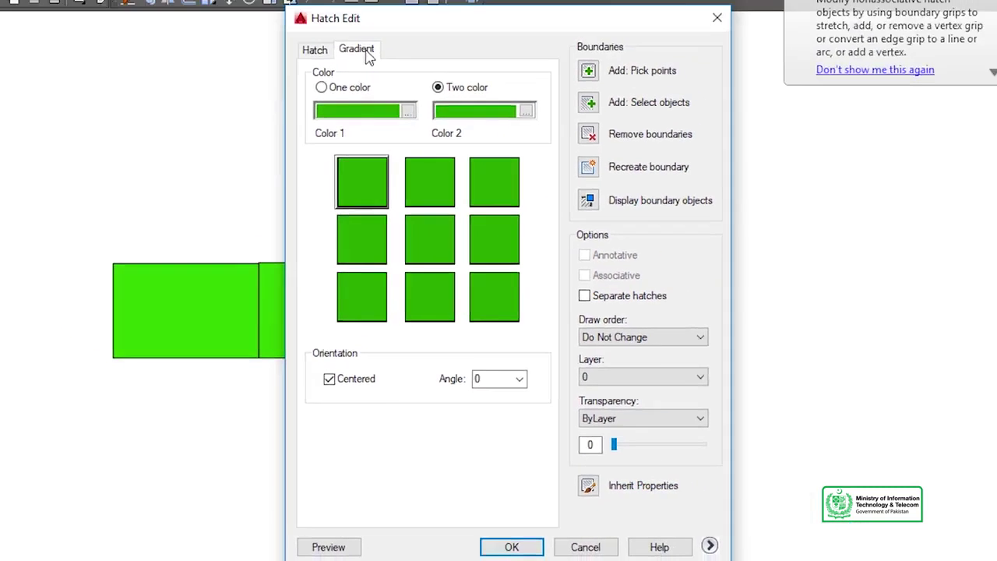
left_click(623, 378)
left_click(623, 404)
left_click(624, 416)
left_click(624, 418)
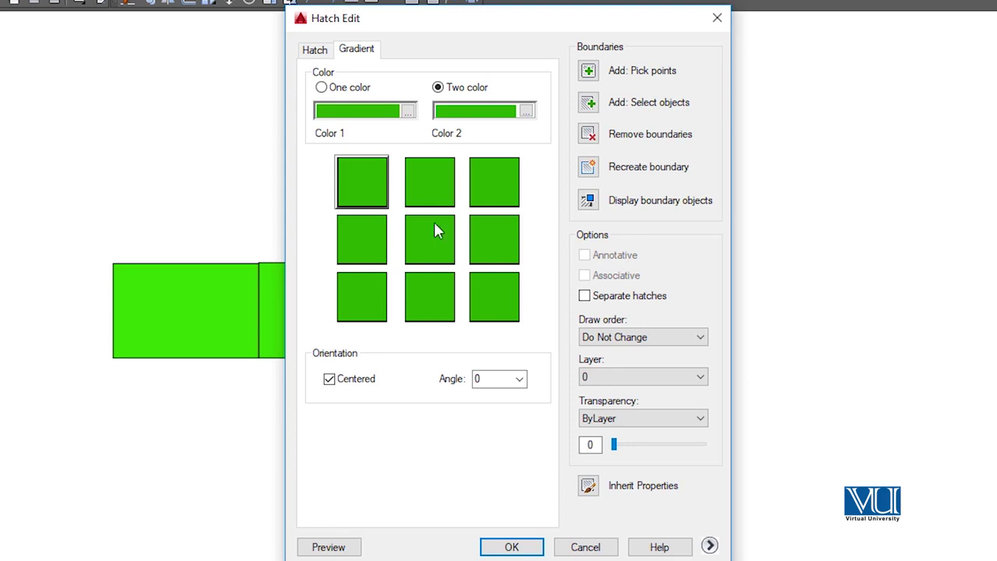
left_click(515, 386)
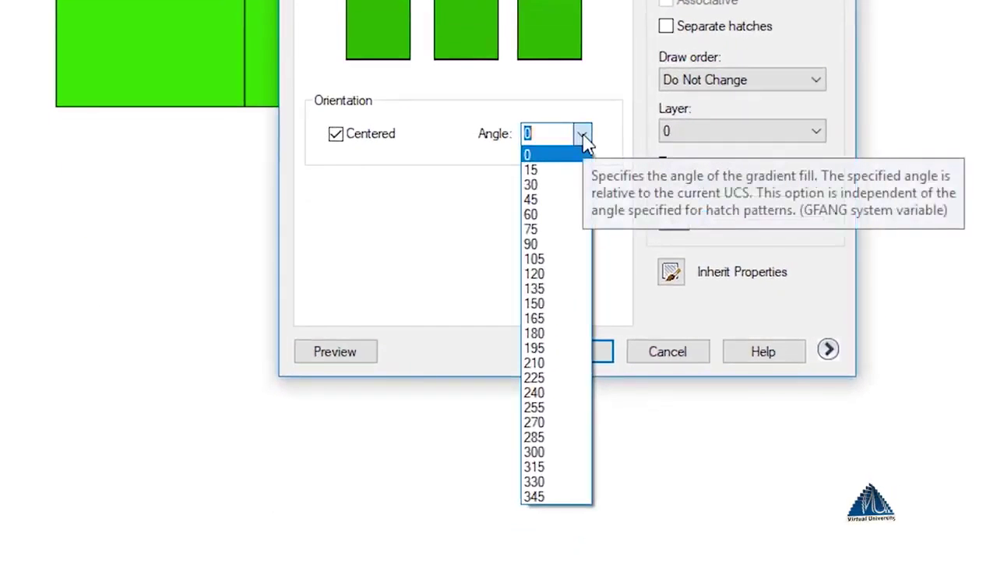
left_click(585, 141)
left_click(585, 140)
left_click(585, 140)
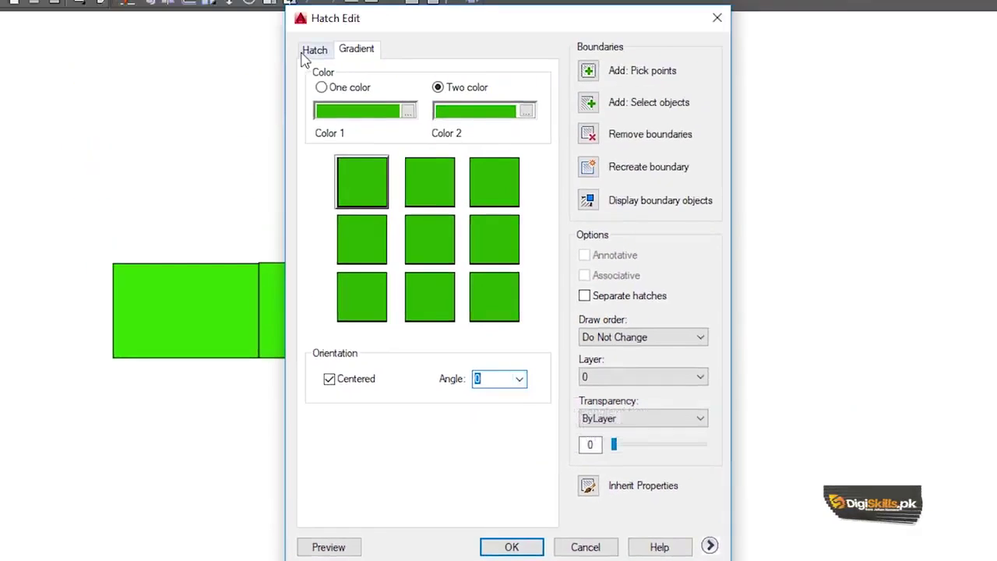
left_click(314, 50)
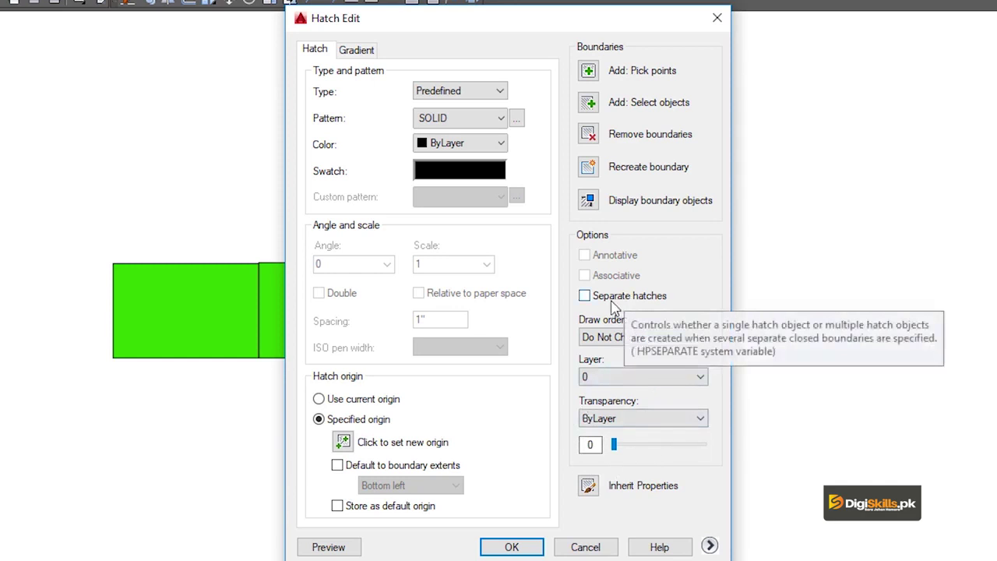
left_click(619, 337)
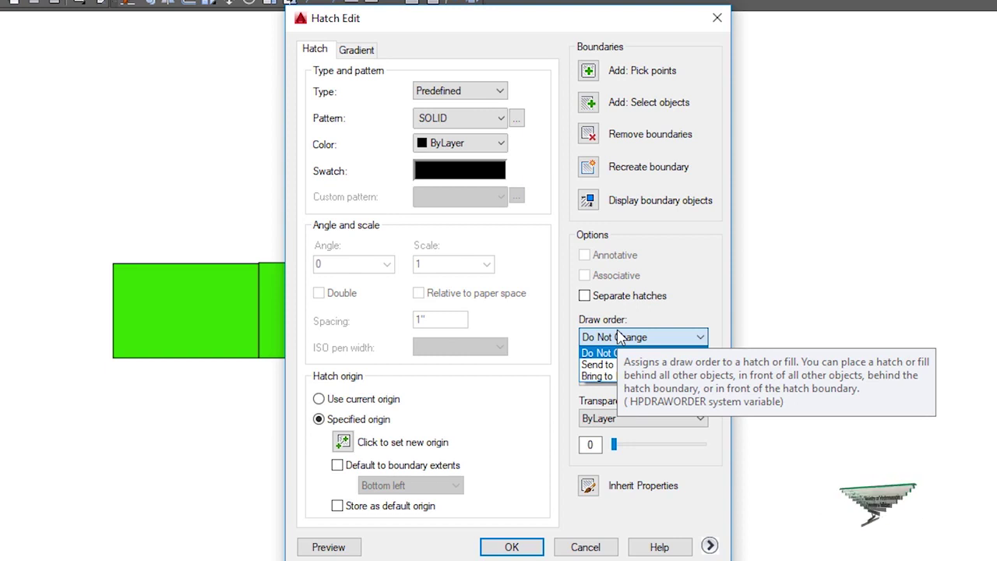
left_click(717, 19)
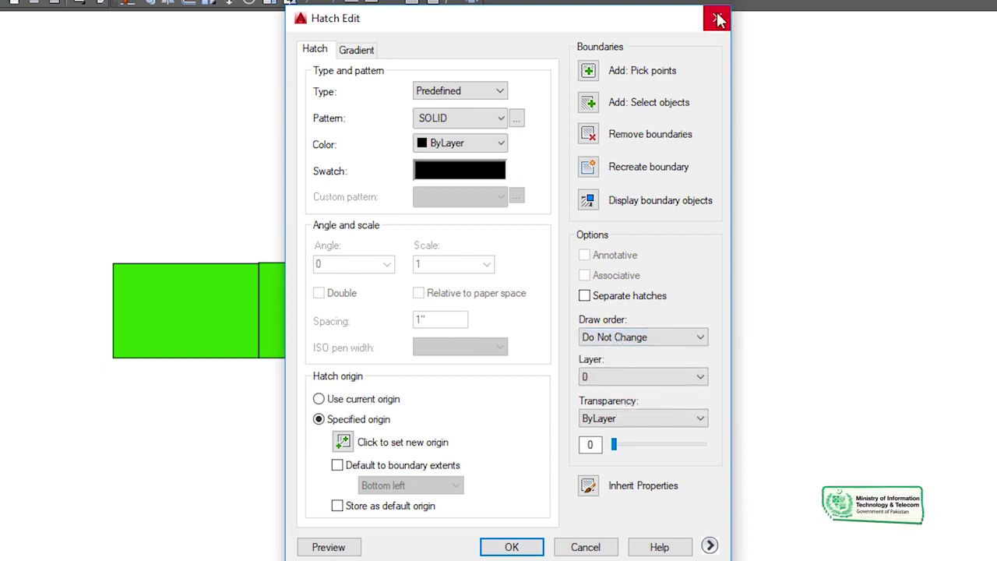
left_click(717, 19)
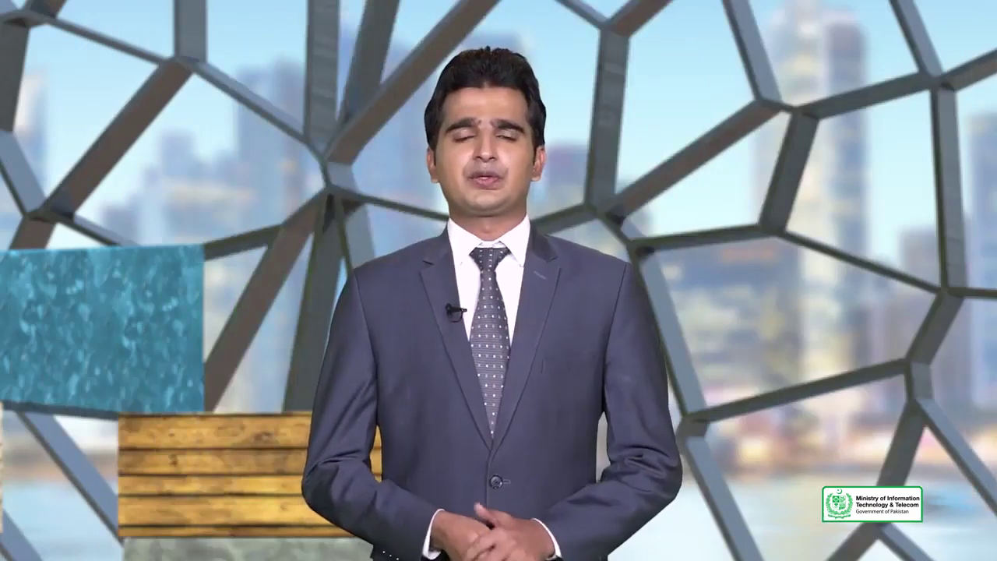